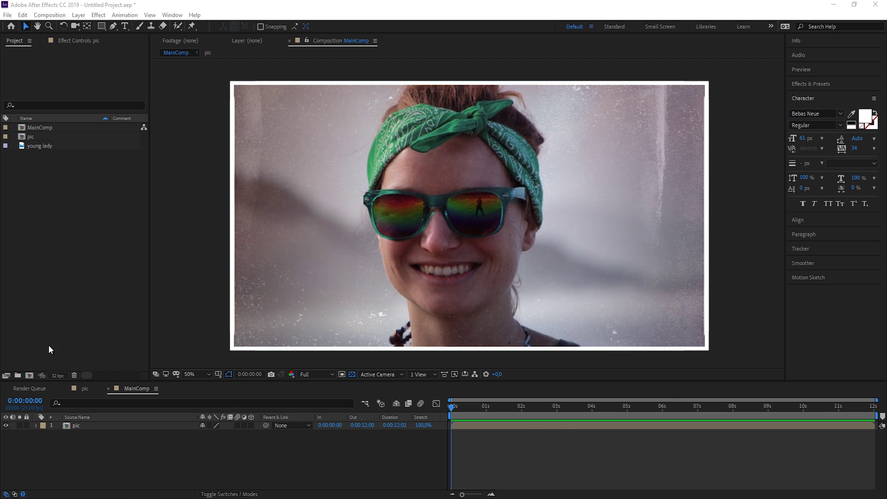
click(51, 127)
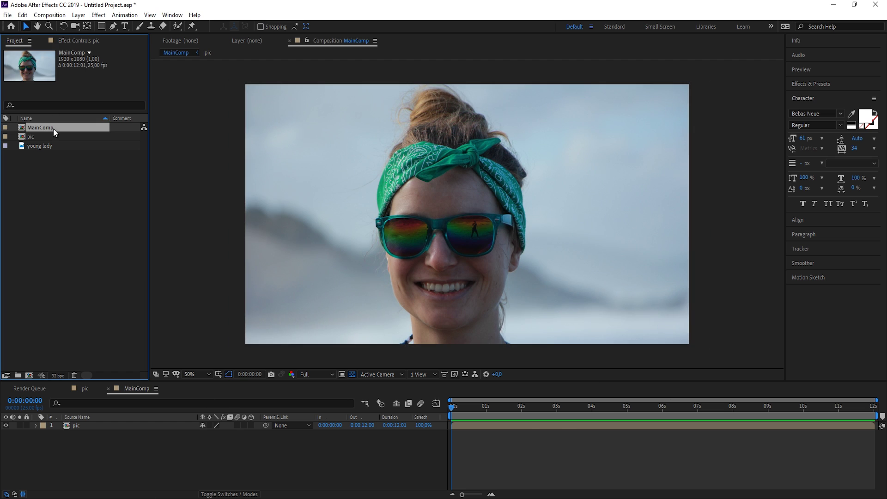
click(49, 15)
click(59, 40)
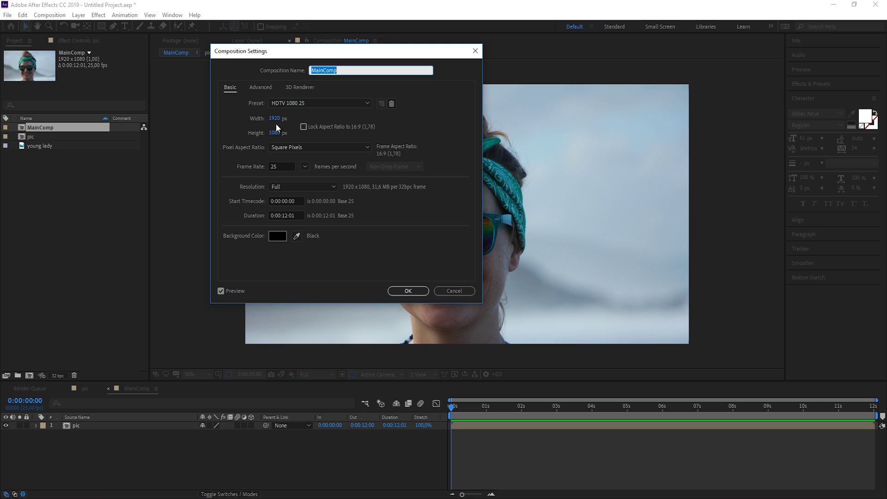
click(418, 290)
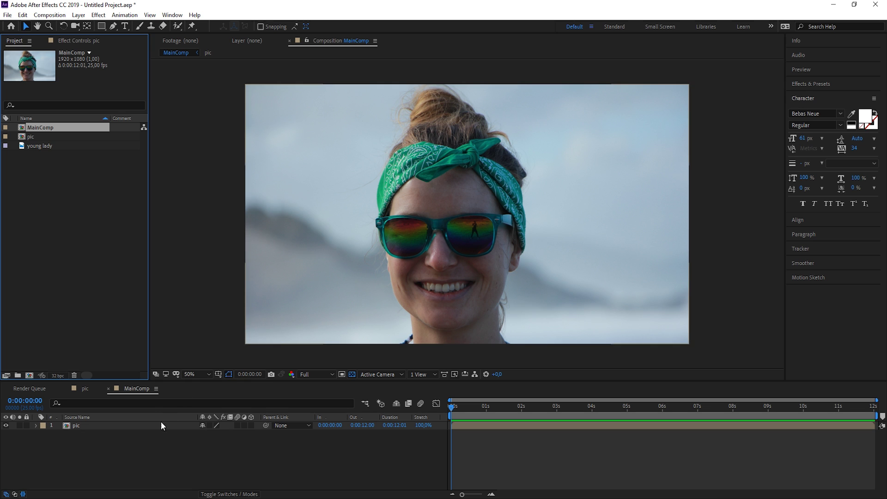
click(145, 425)
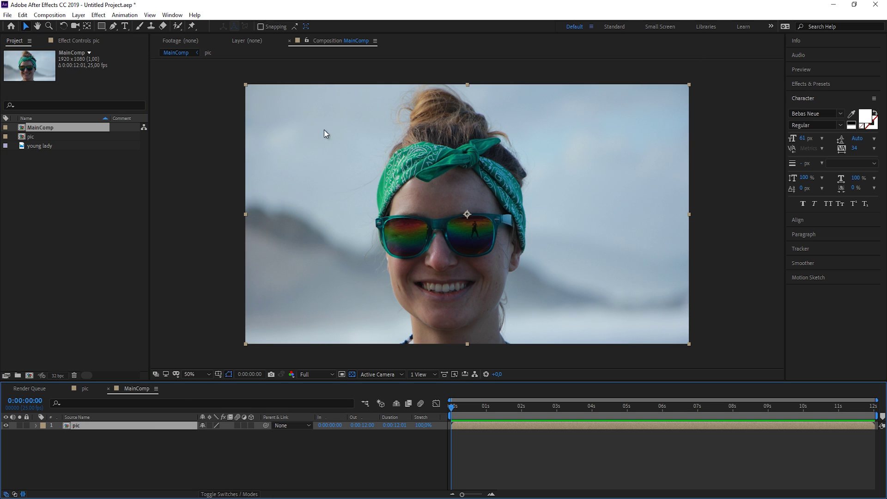
key(ctrl+shift+a)
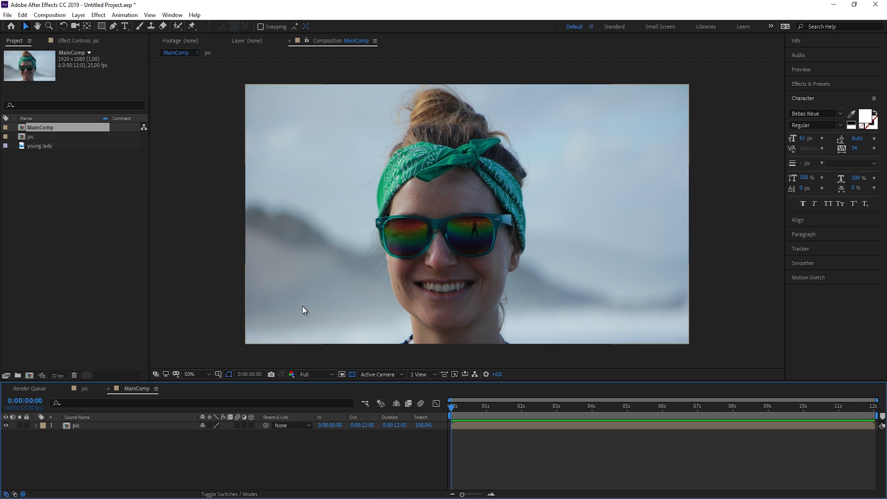
Step: Create a new composition named 'Test'
click(48, 16)
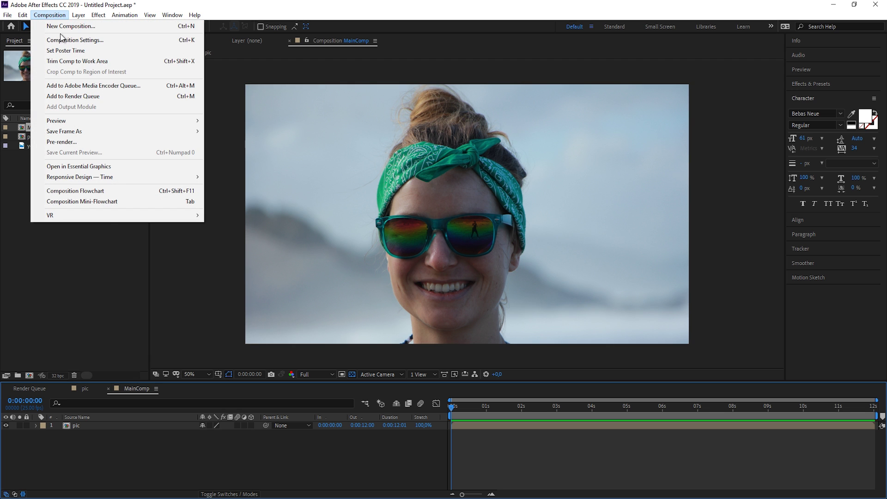
click(60, 28)
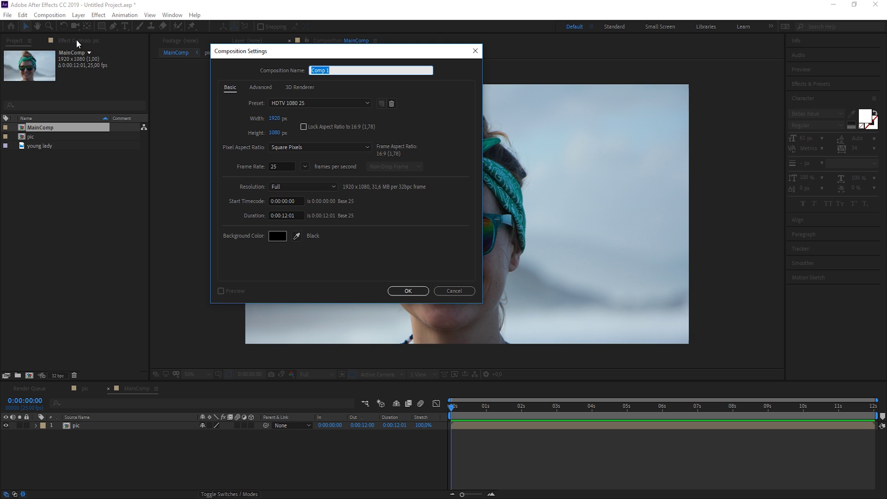
text(Test)
key(Return)
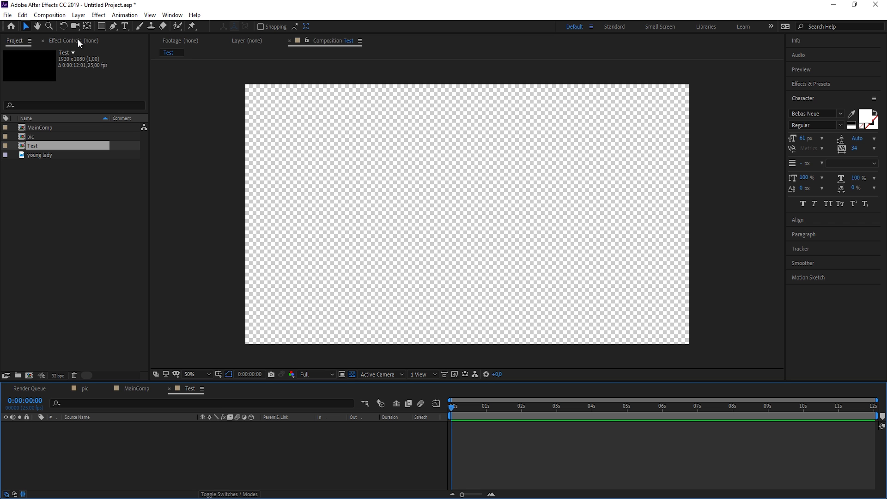
Step: Add a white solid and apply the Checkerboard effect to it
key(ctrl+y)
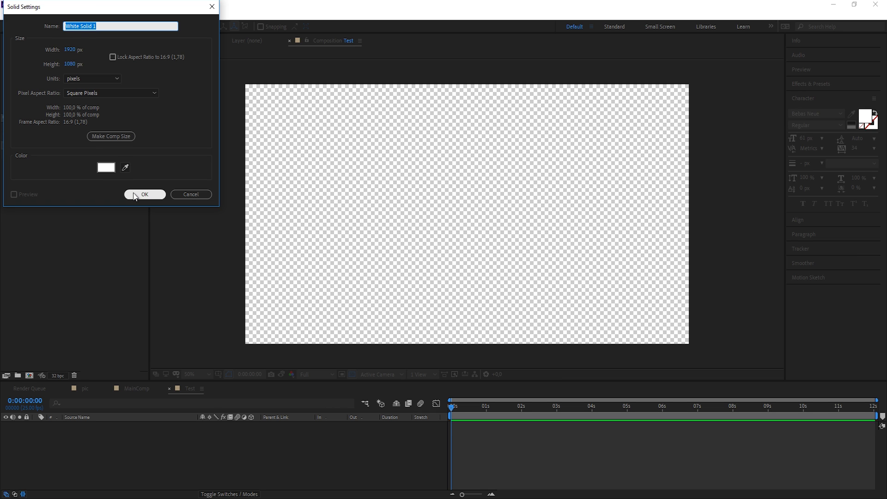
click(158, 194)
key(ctrl+5)
click(813, 95)
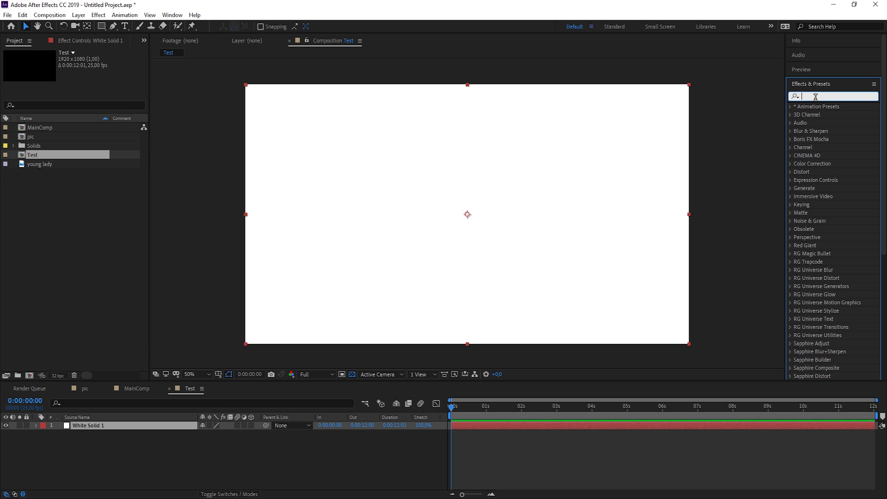
text(checker)
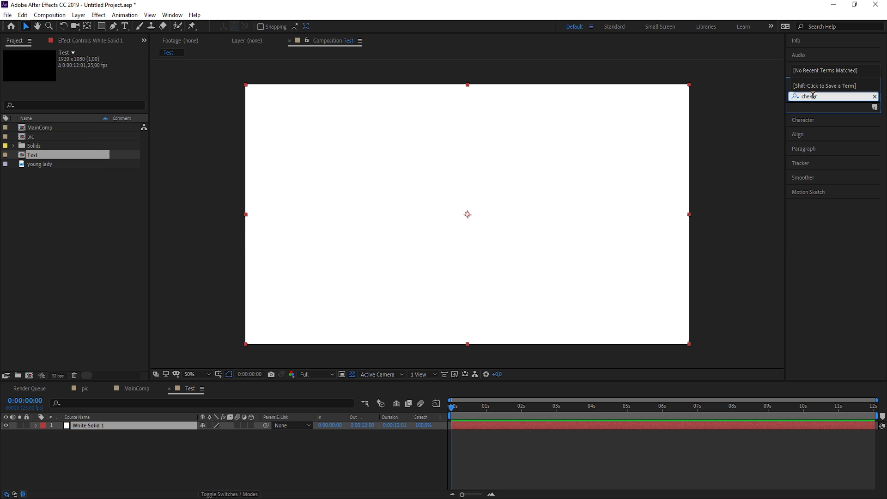
double_click(826, 163)
Step: Add a second solid coloured black
key(ctrl+y)
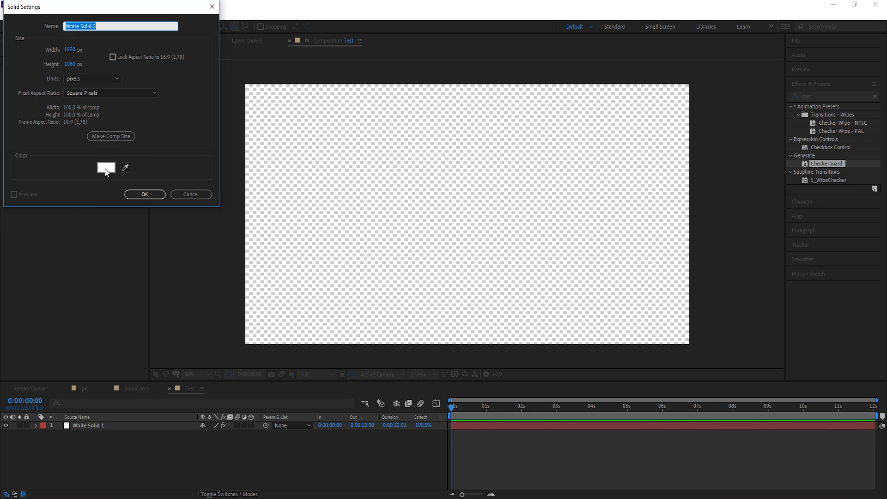
click(106, 169)
drag(52, 236, 51, 358)
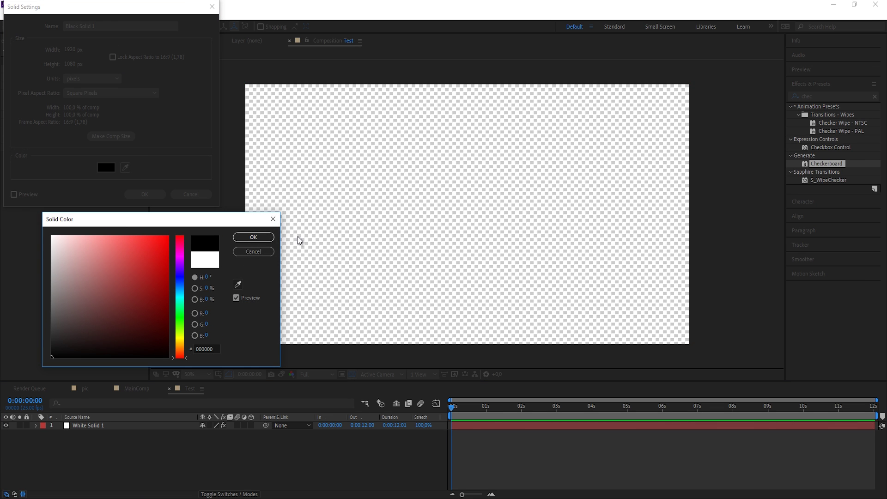
click(258, 238)
click(146, 194)
Step: Pre-compose both solids into a pre-comp named 'checkerboard'
shift+click(104, 434)
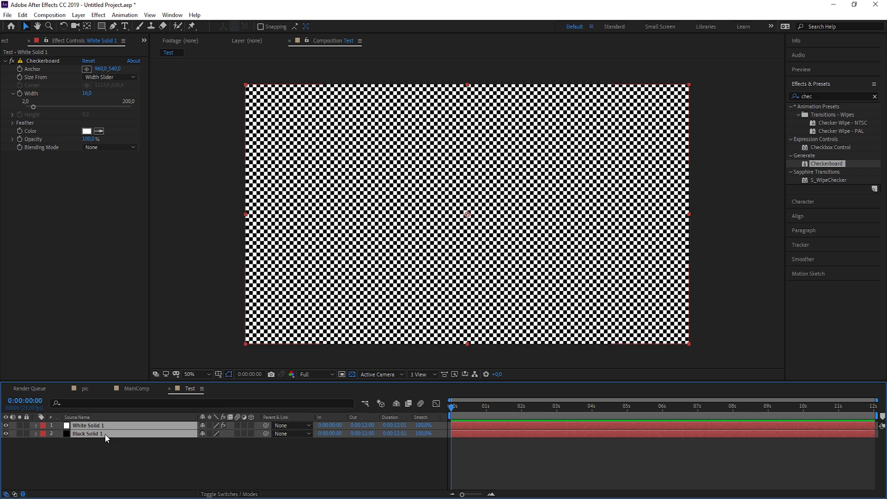
key(ctrl+shift+c)
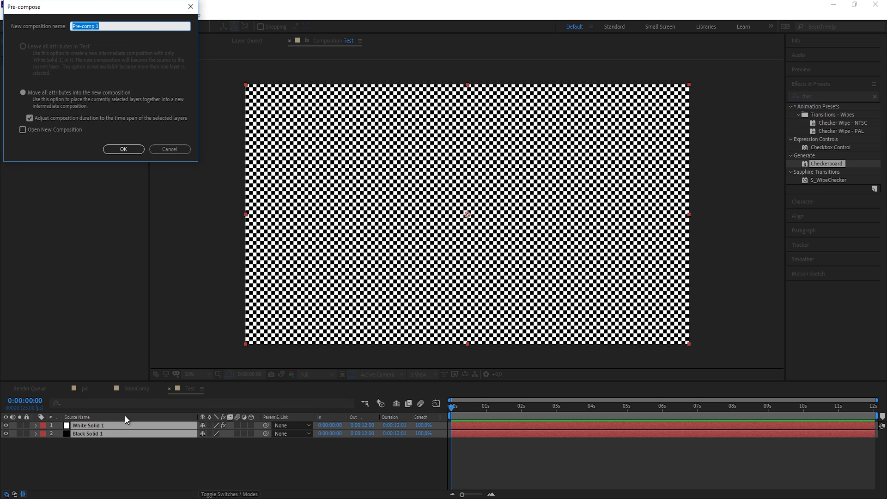
text(checkerboard)
key(Return)
Step: Apply the Displacement Map effect to the checkerboard layer
click(826, 95)
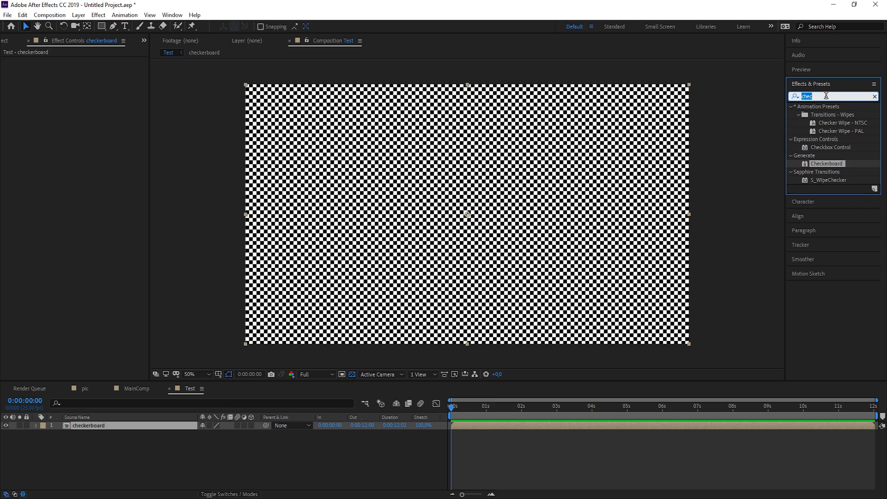
text(disp)
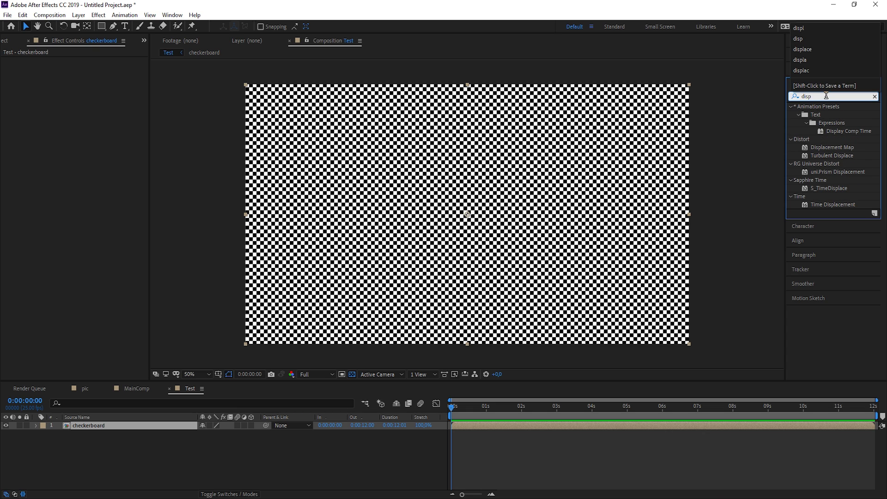
drag(831, 147, 531, 203)
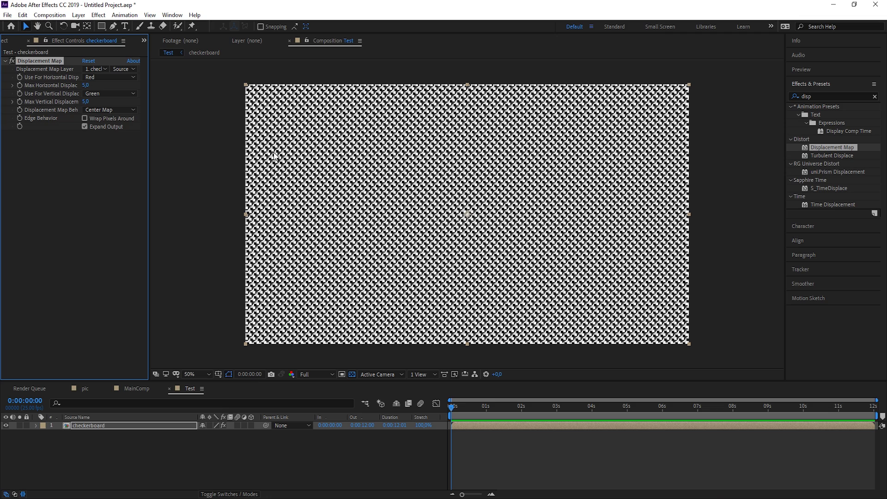
key(slash)
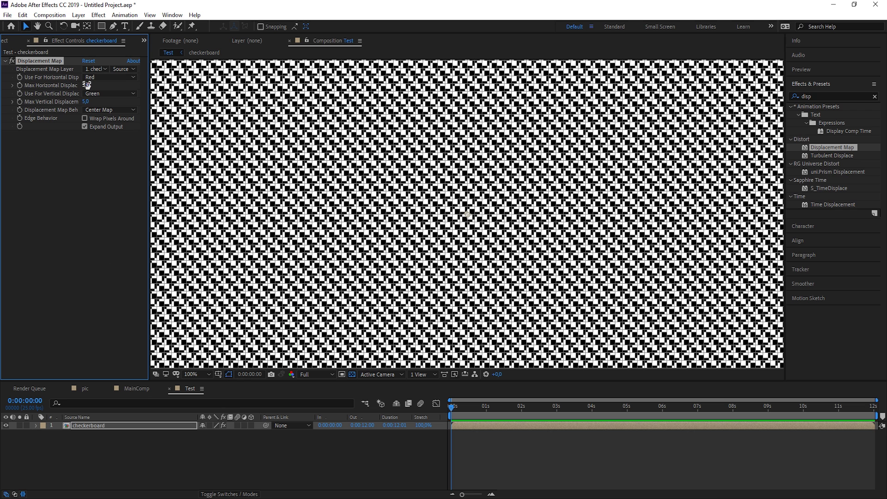
Step: Set Max Horizontal and Max Vertical Displacement both to 0, then start a new solid
drag(86, 85, 78, 85)
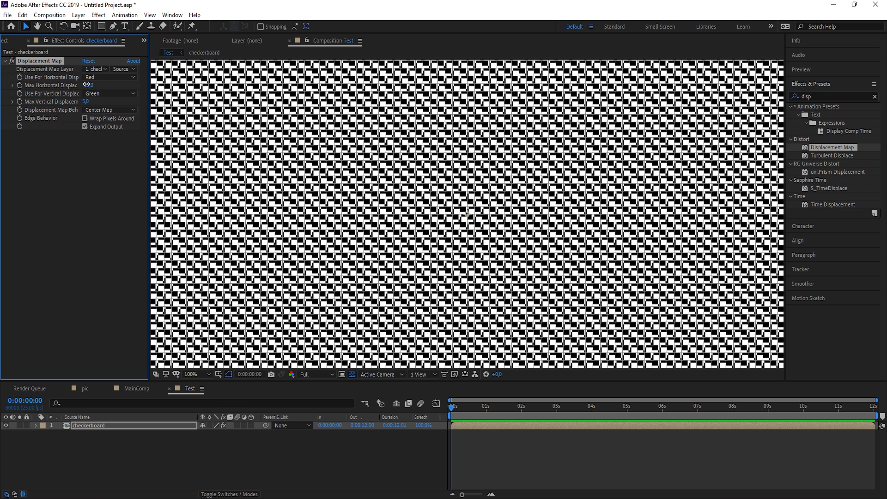
click(87, 85)
text(0)
key(Tab)
text(0)
key(Return)
key(comma)
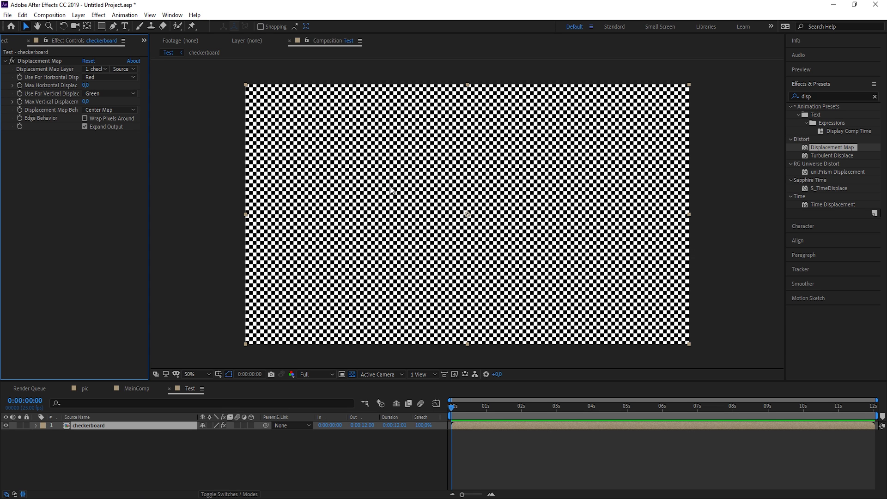
drag(148, 83, 169, 89)
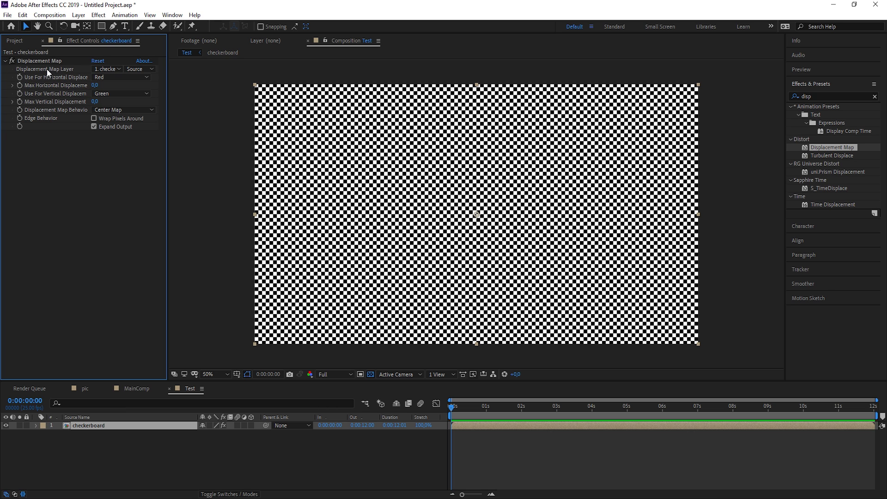
key(ctrl+y)
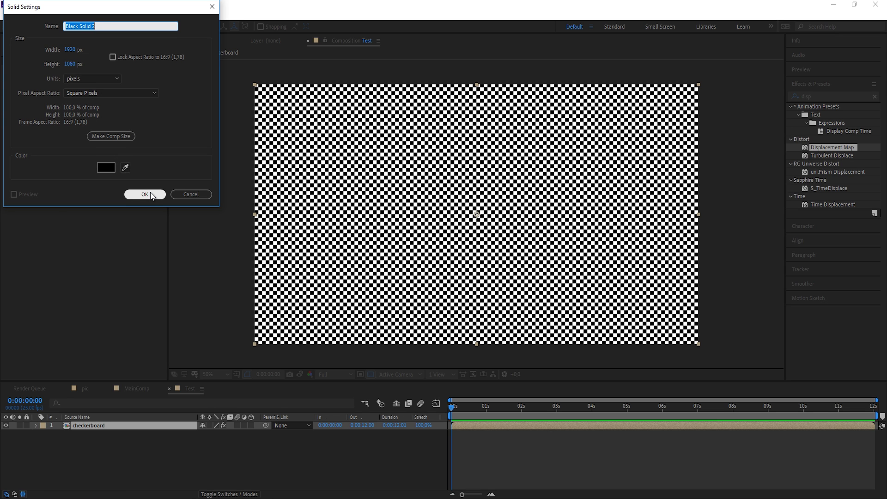
Step: Create the new solid named 'displacement map'
text(map)
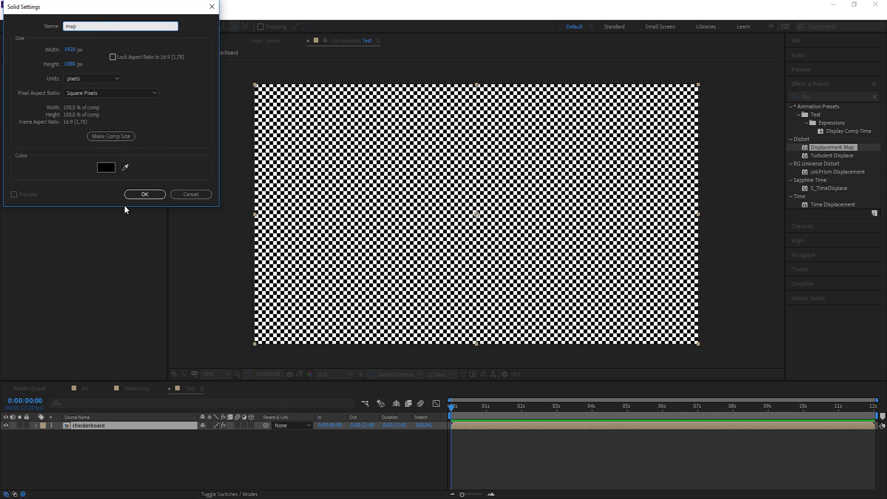
key(BackSpace)
key(BackSpace)
text(displacement map)
key(Return)
Step: Apply Gradient Ramp to the 'displacement map' solid, black at top to white at bottom
click(826, 97)
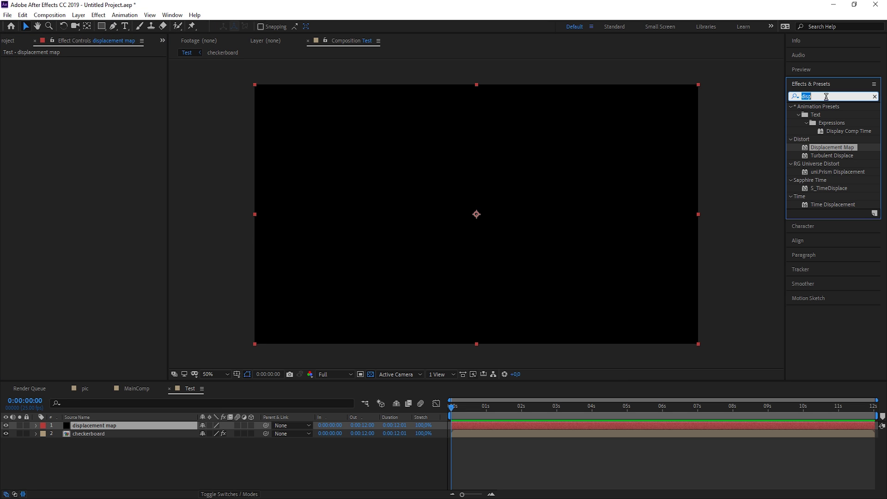
text(ramp)
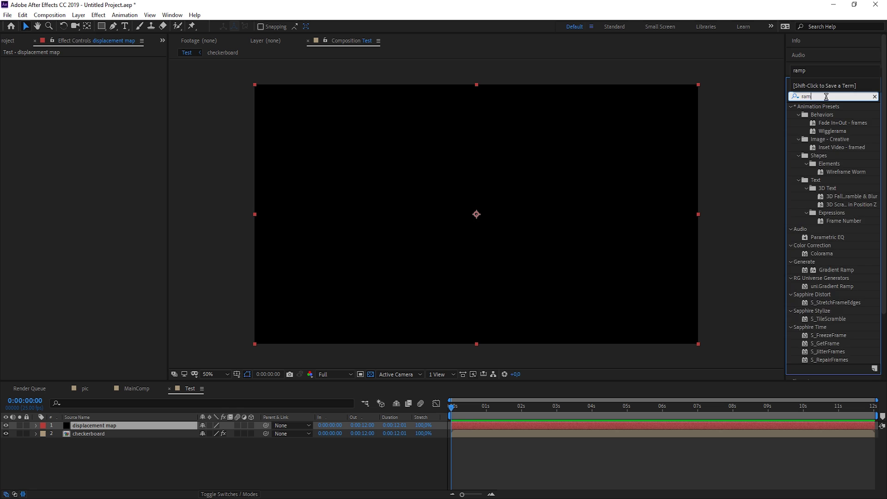
drag(836, 114, 520, 144)
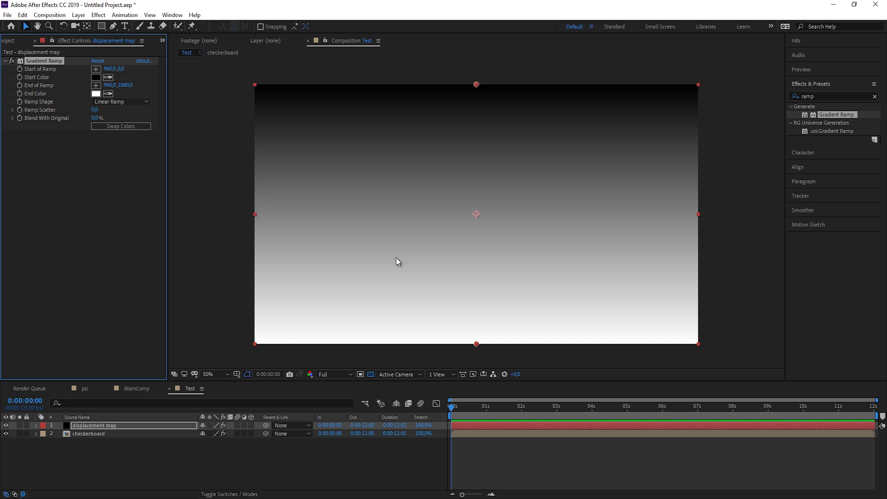
click(100, 441)
click(104, 424)
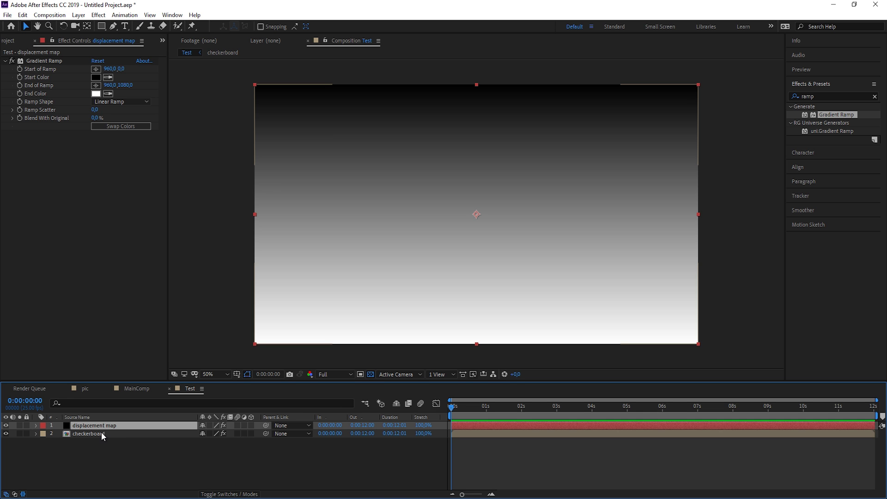
Step: Pre-compose the gradient layer as displacement map Comp 1, moving all attributes
key(ctrl+shift+c)
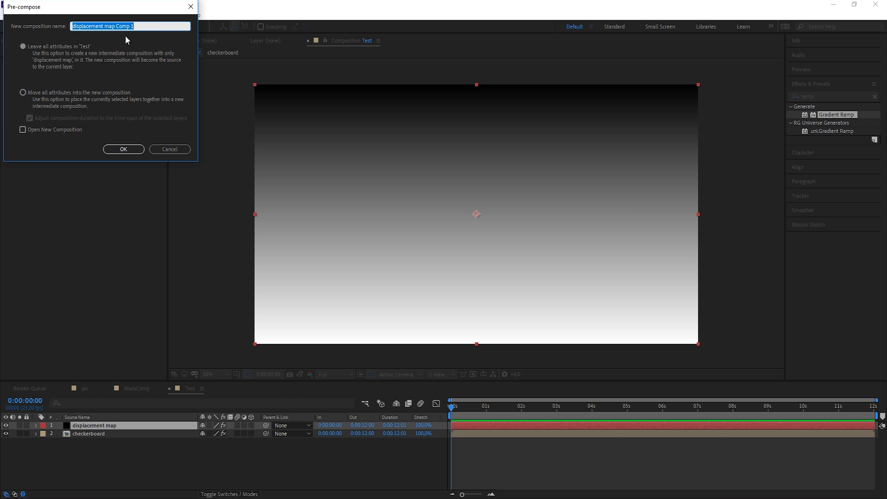
click(32, 91)
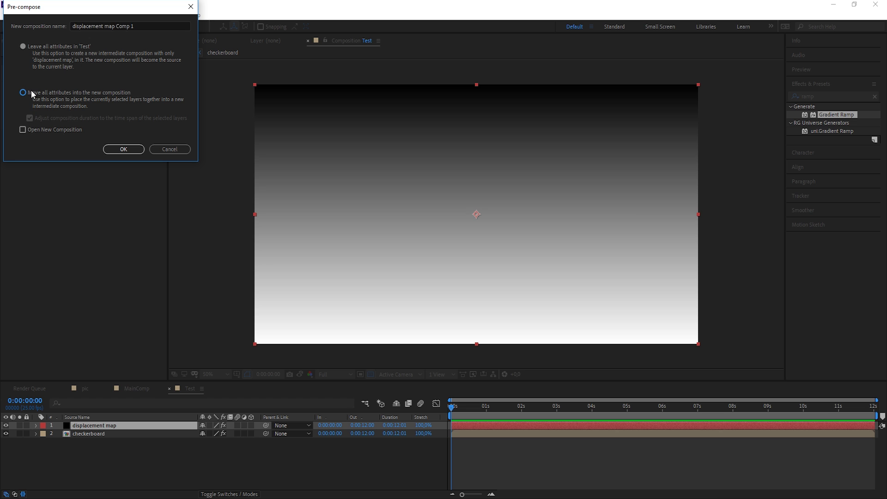
click(123, 149)
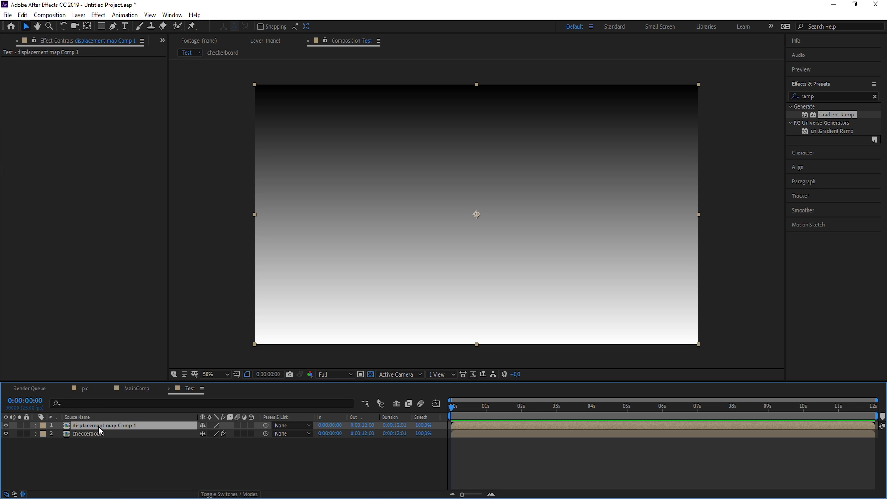
Step: Hide displacement map Comp 1 and set it as the checkerboard's Displacement Map Layer
click(98, 445)
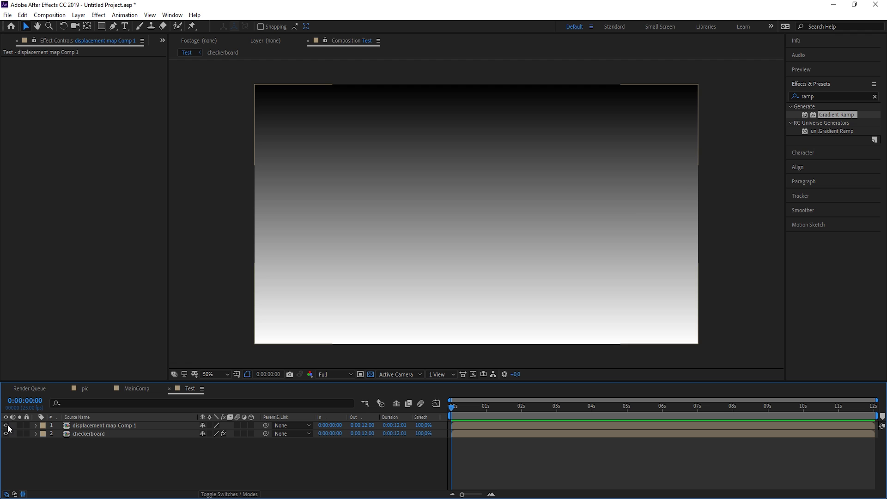
click(5, 425)
click(92, 433)
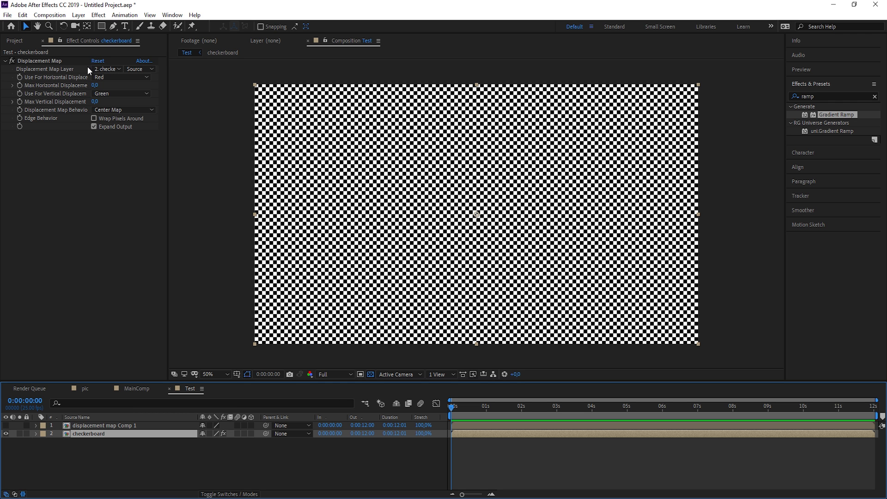
click(105, 69)
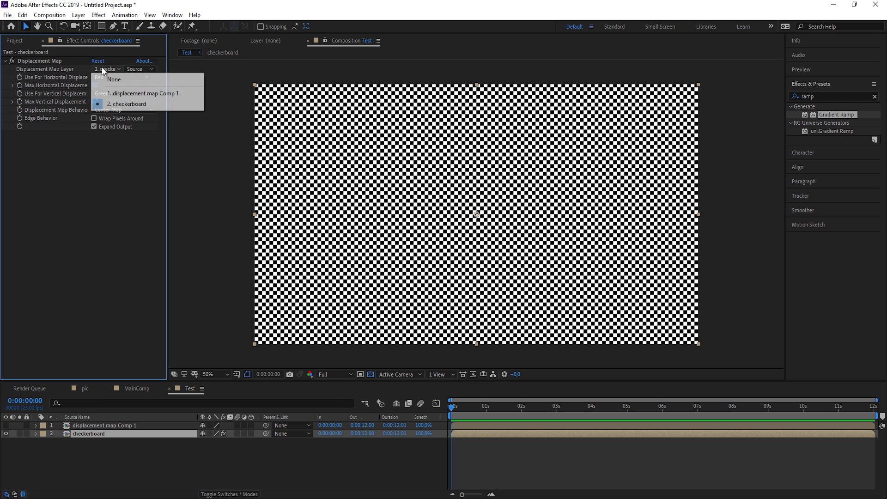
click(129, 94)
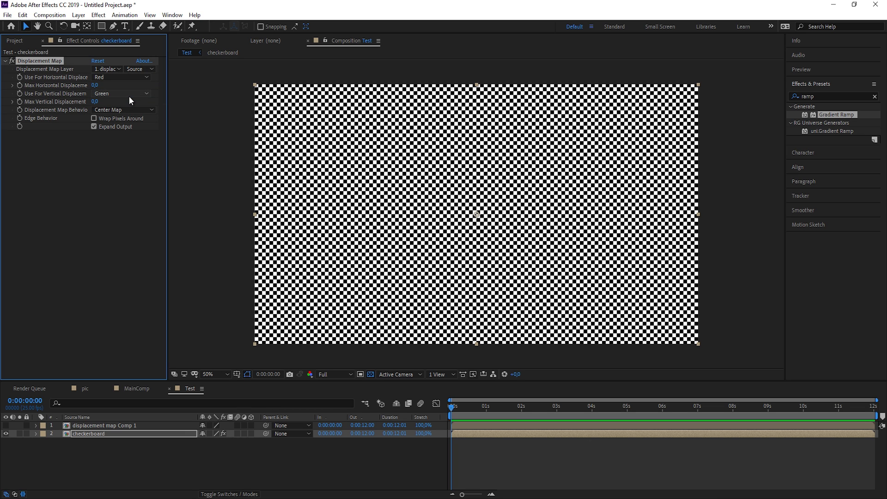
Step: Set both horizontal and vertical Use For Displacement options to Luminance
click(109, 78)
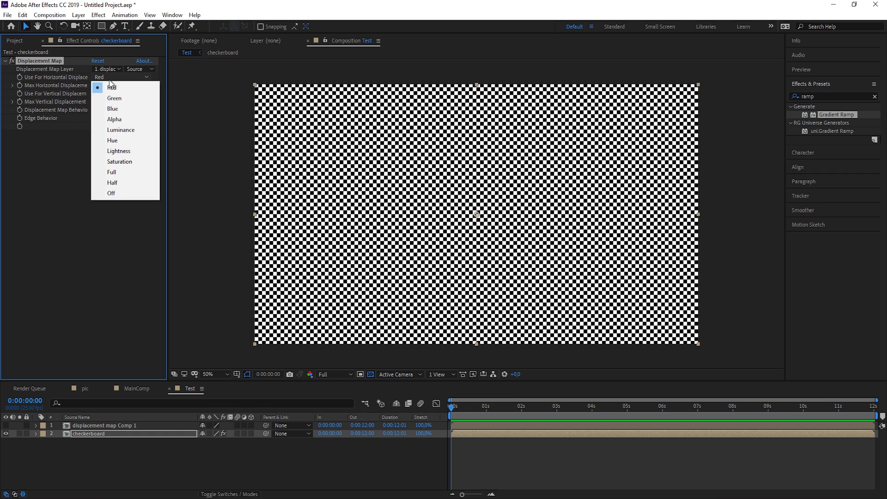
click(125, 131)
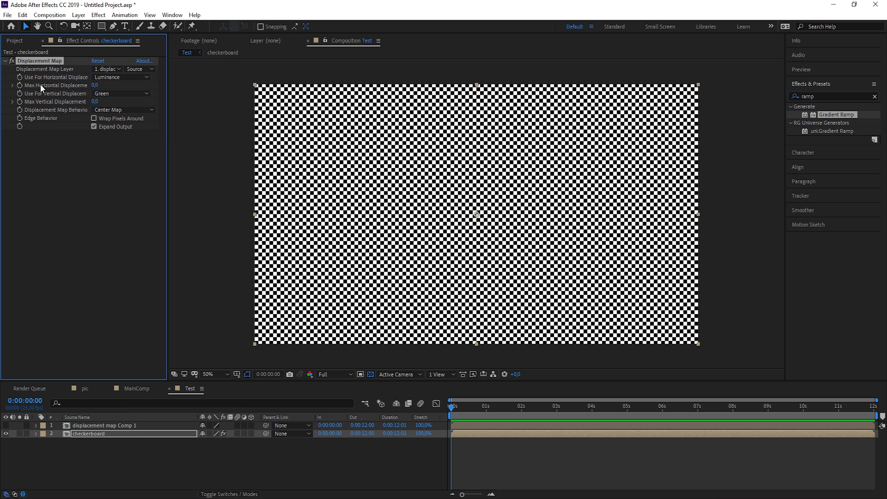
click(101, 93)
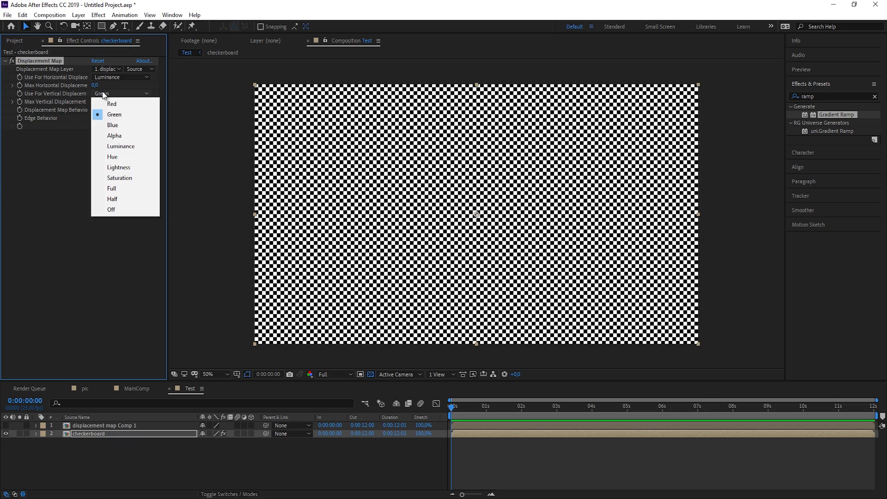
click(106, 147)
Step: Set Max Horizontal Displacement to 34 and Max Vertical to -52, then return to MainComp
mouse_move(95, 86)
mouse_down()
mouse_move(75, 91)
mouse_move(98, 90)
mouse_move(84, 91)
mouse_up()
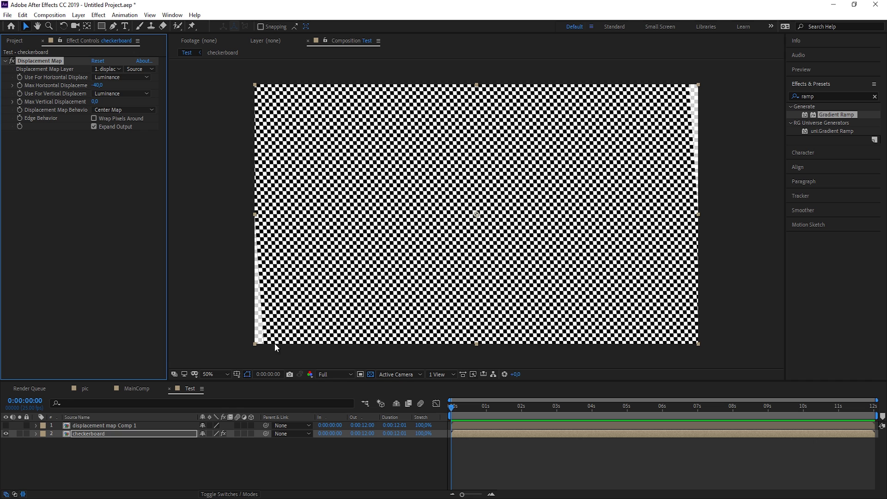
click(5, 426)
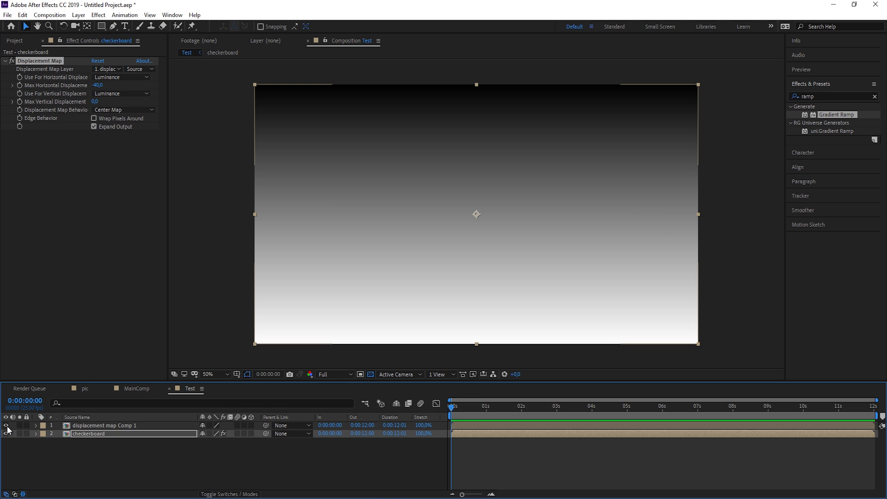
click(5, 425)
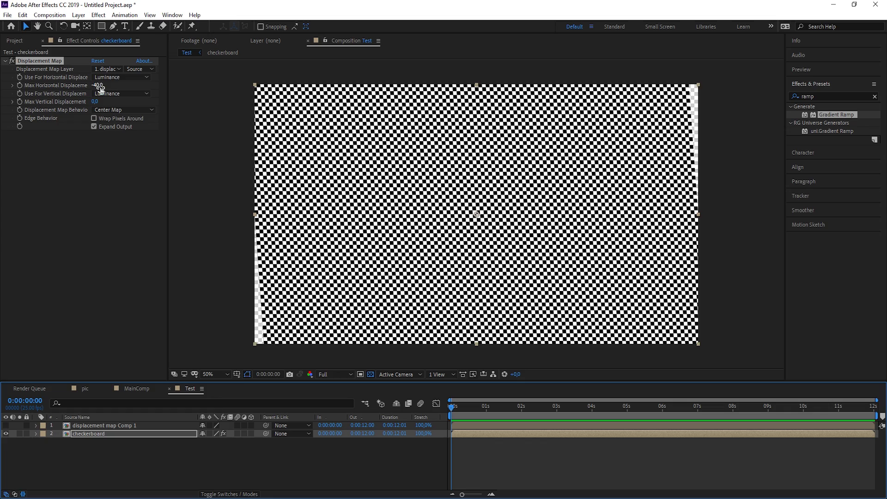
drag(100, 88, 93, 356)
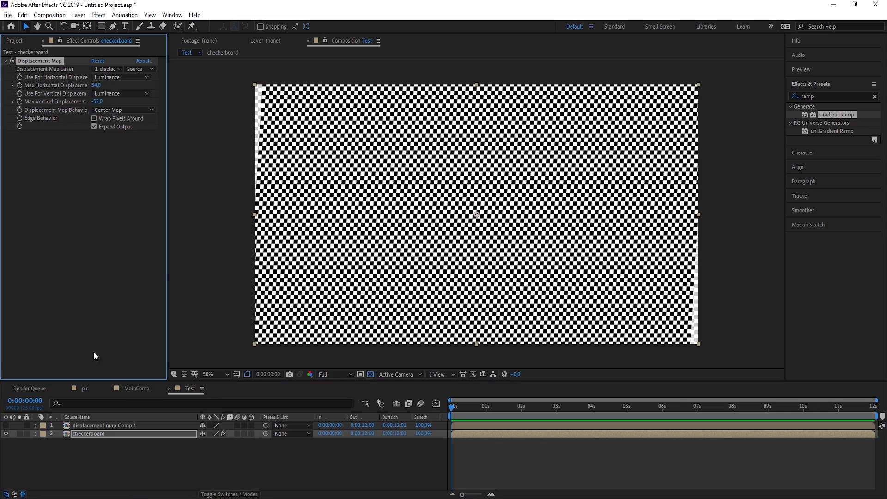
click(137, 389)
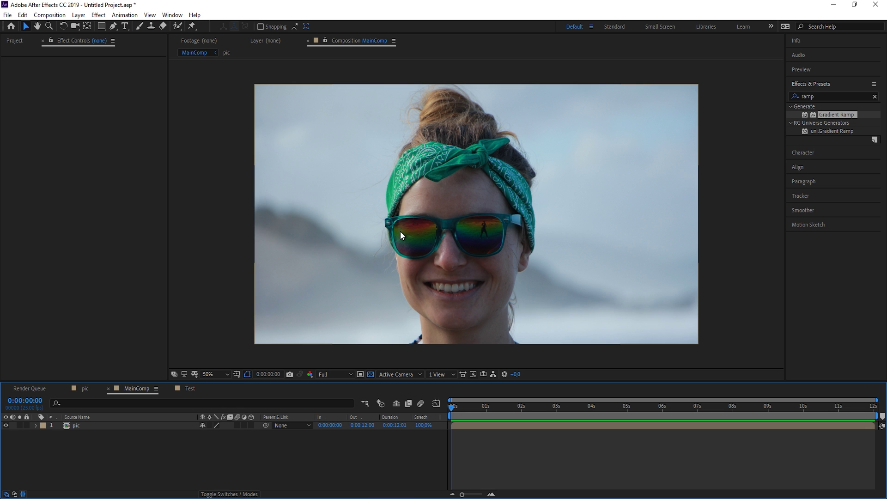
Step: Make displacement map Comp 1 visible again in Test, then go back to MainComp via pic
click(190, 388)
click(87, 424)
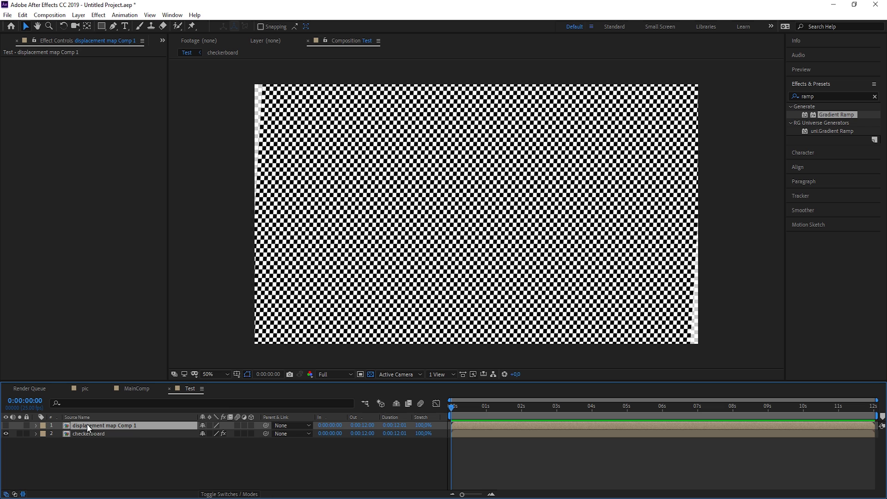
click(5, 425)
click(85, 388)
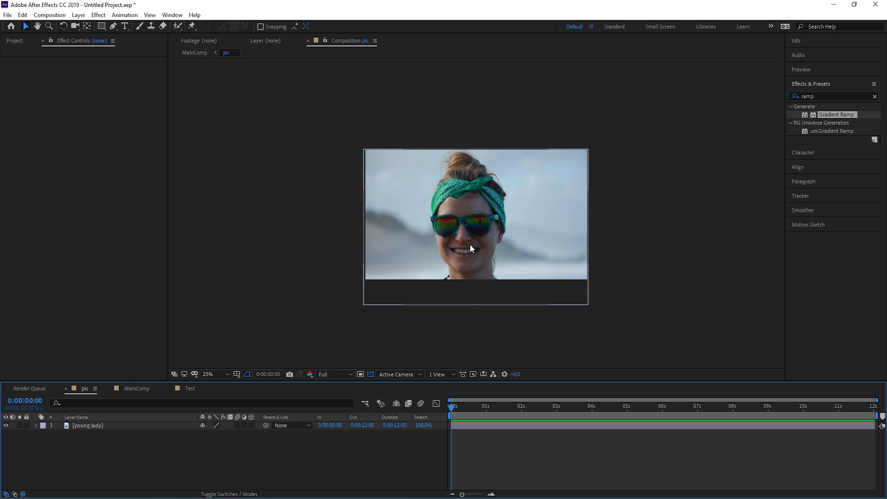
key(shift+period)
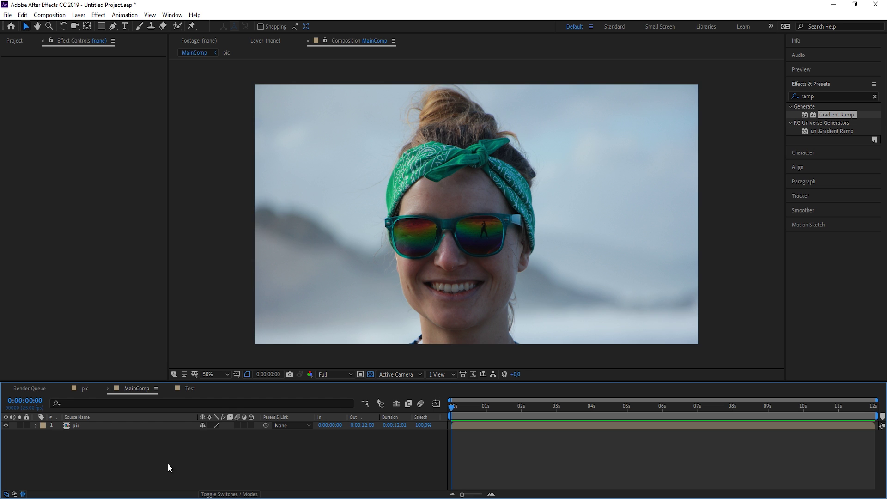
Step: Add a black solid named 'dm' to MainComp and pre-compose it as dm Comp 2
key(ctrl+y)
text(dm)
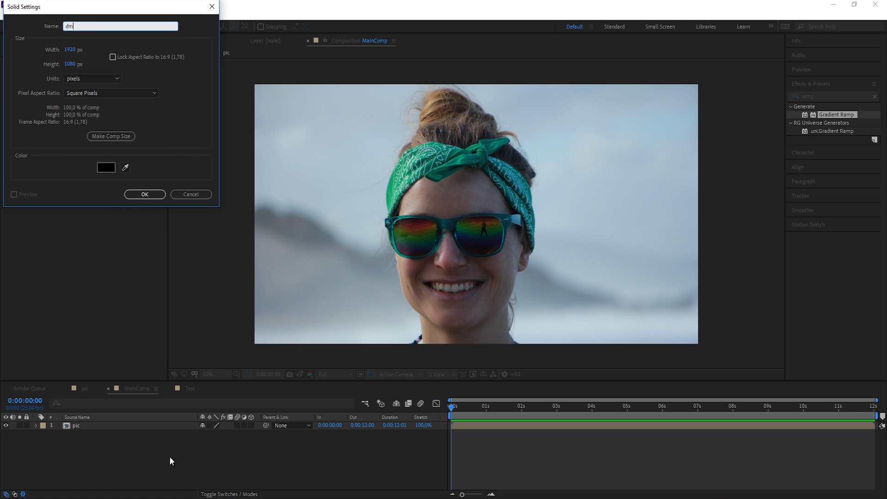
click(156, 195)
key(ctrl+shift+c)
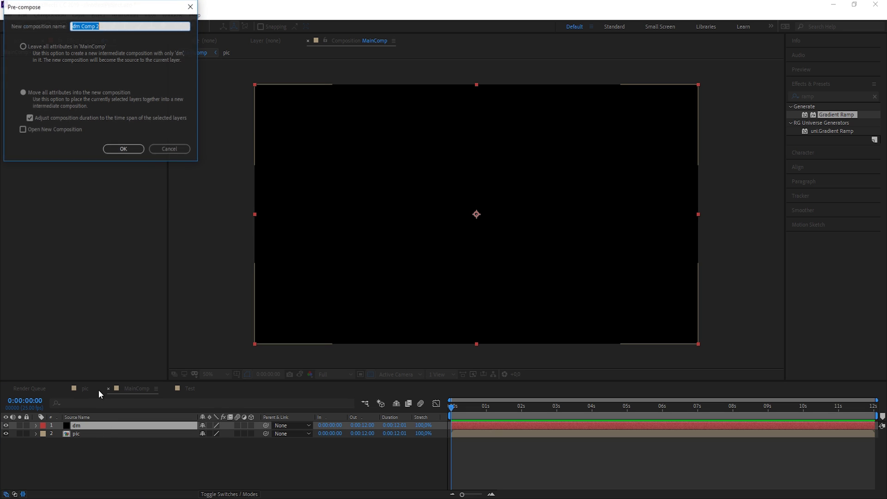
click(123, 148)
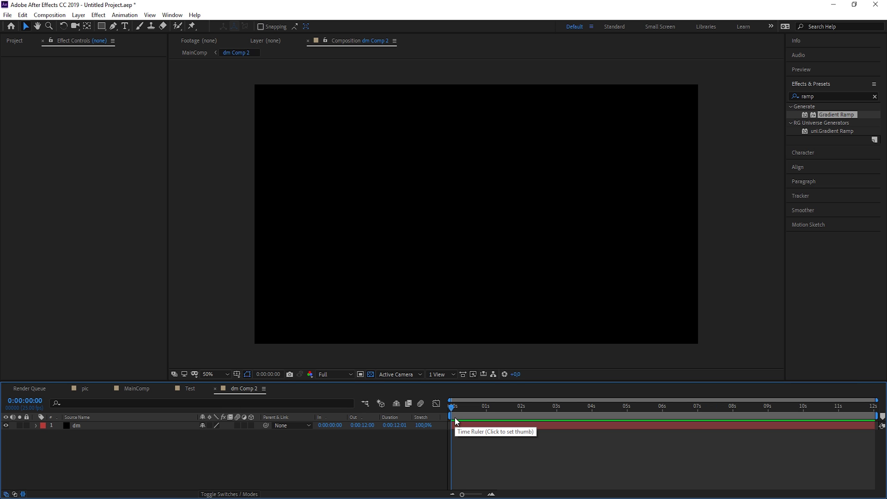
Step: Add the pic footage into dm Comp 2 and make it a guide layer
click(14, 41)
drag(27, 172, 95, 425)
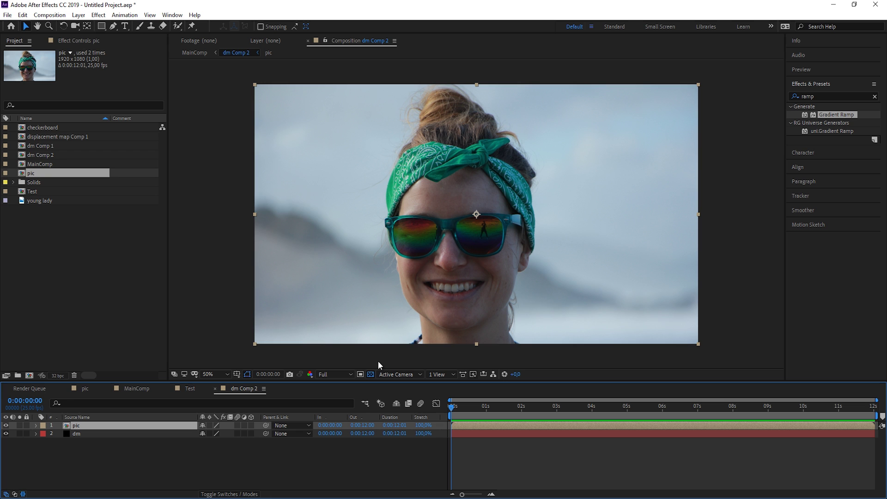
right_click(173, 426)
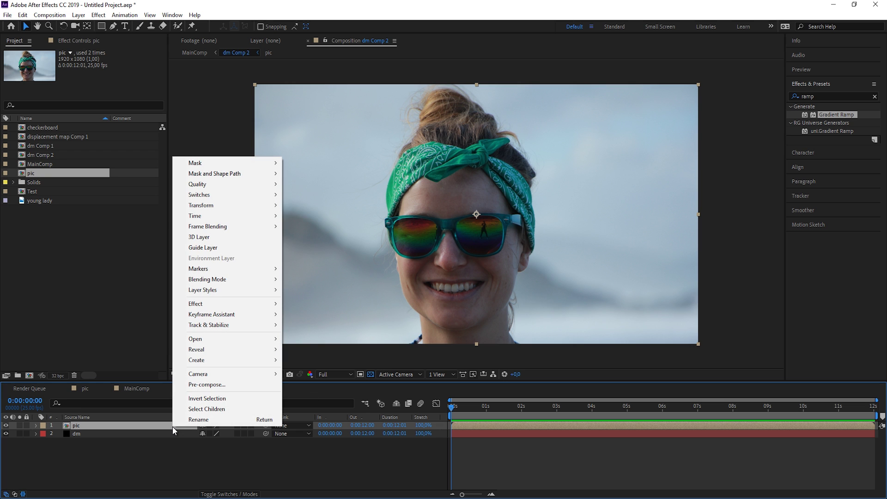
click(234, 246)
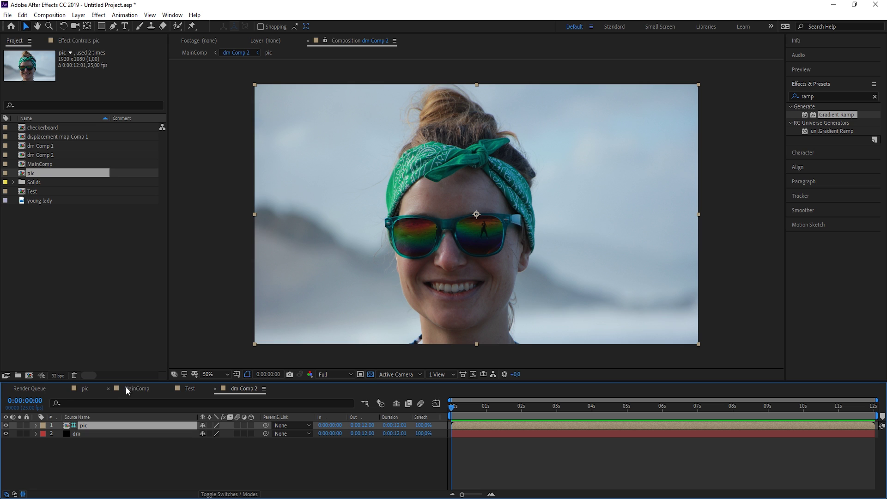
Step: Reopen dm Comp 2 from MainComp and toggle the dm layer off and on to check pic
right_click(246, 390)
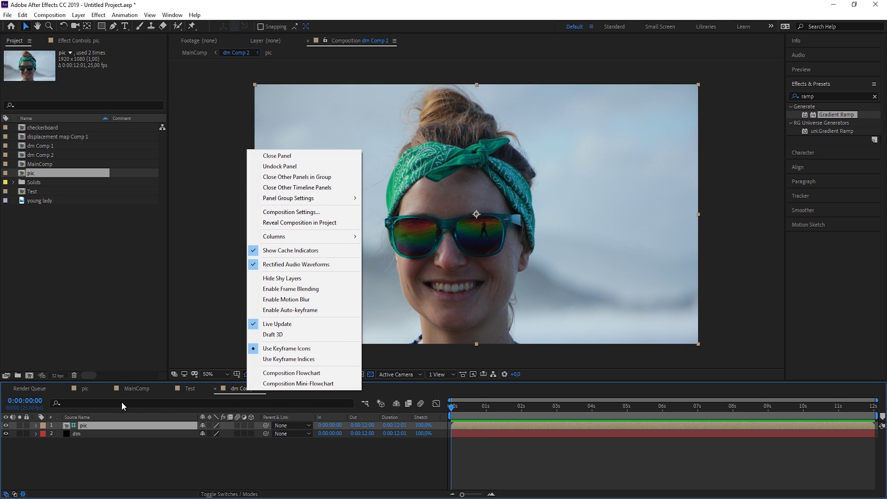
click(131, 390)
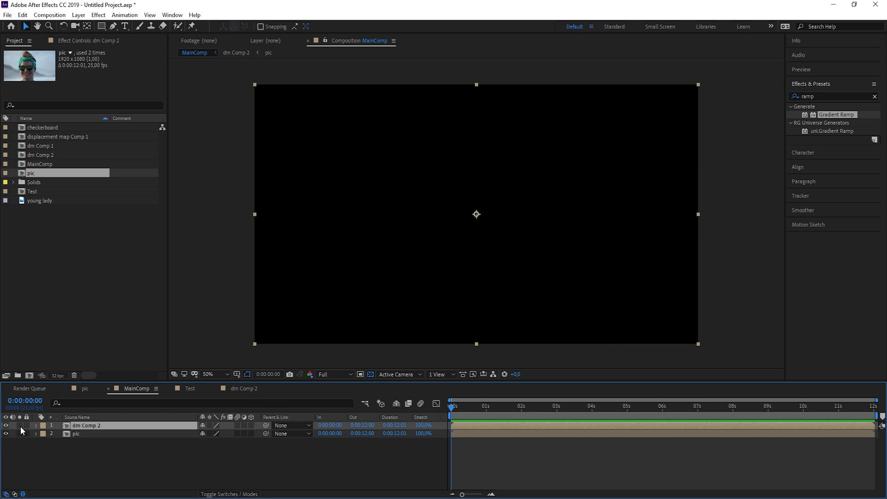
double_click(85, 426)
click(79, 436)
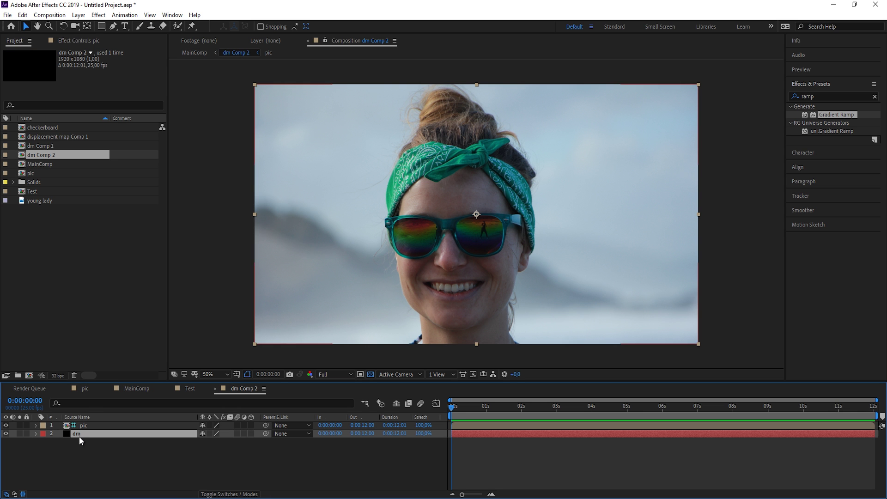
click(5, 433)
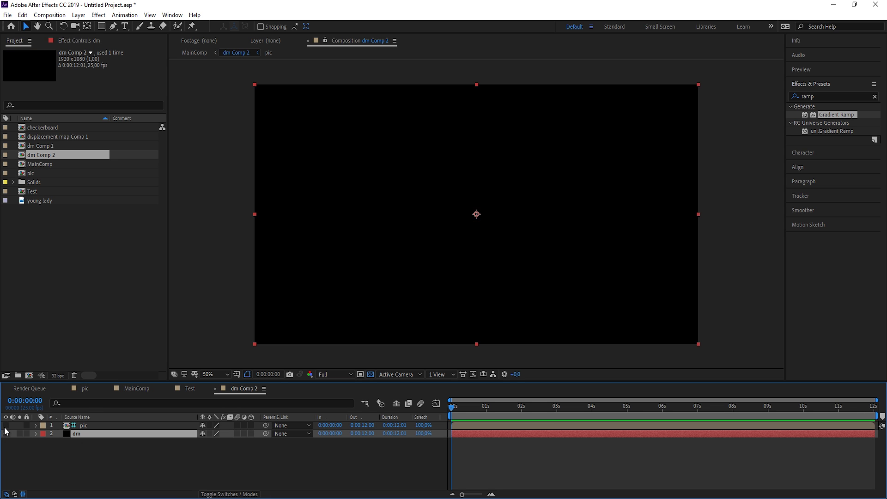
click(5, 432)
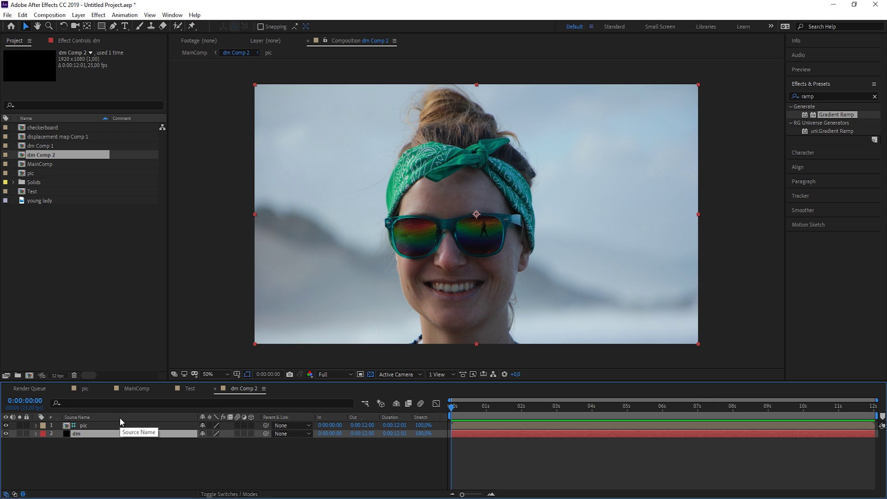
click(84, 425)
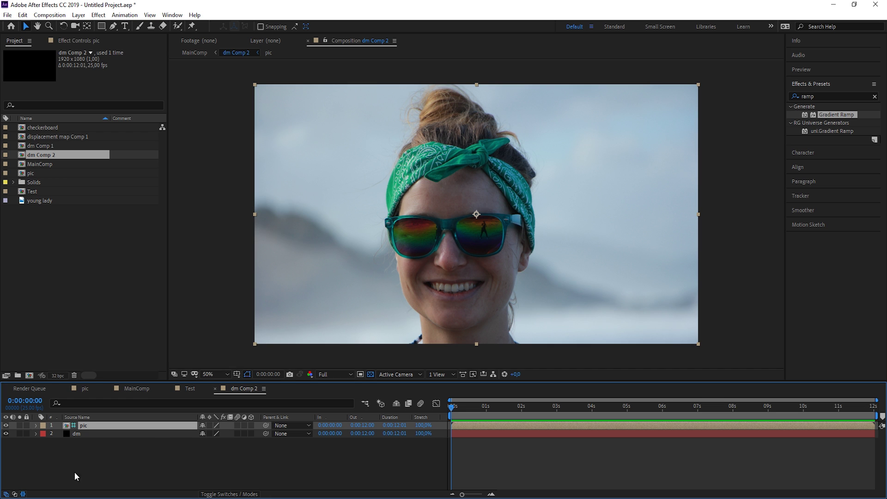
click(84, 435)
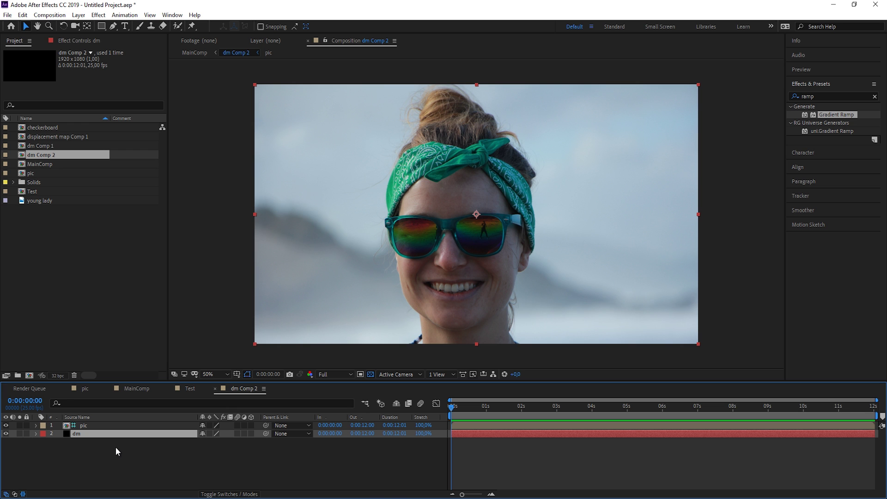
Step: Create a new mid-grey 7C7C7C solid
key(ctrl+shift+y)
click(106, 168)
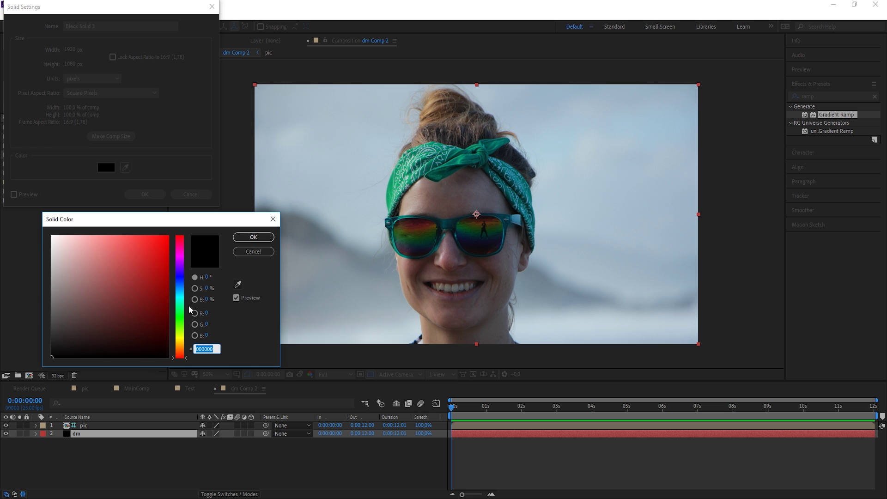
click(52, 298)
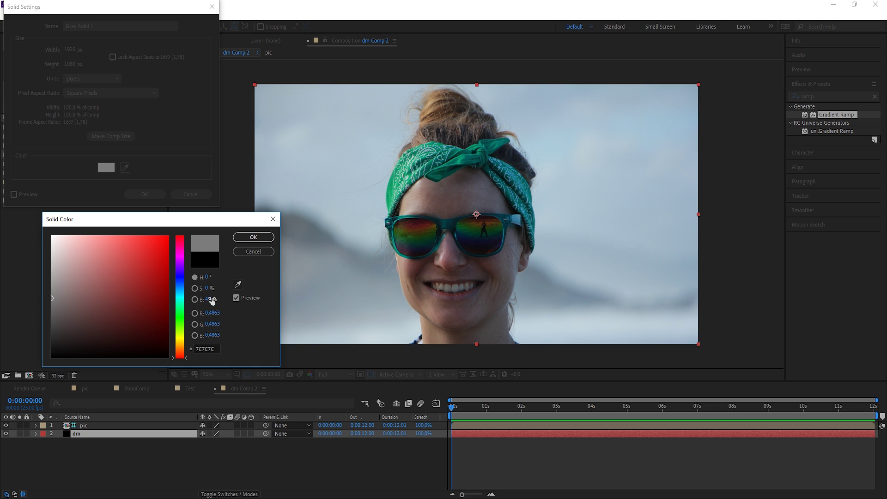
click(209, 299)
key(Return)
key(Return)
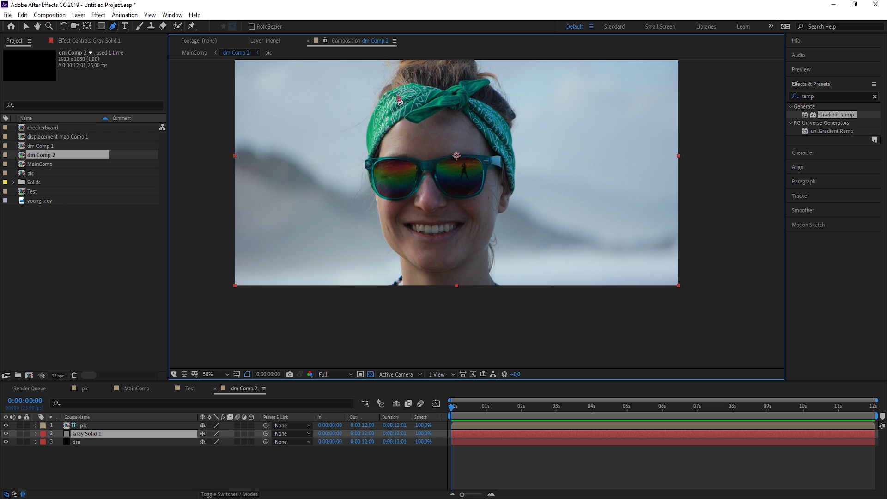
Step: Trace a closed Pen mask on the grey solid around the woman's face and bandana
mouse_move(399, 93)
mouse_down()
mouse_move(413, 114)
mouse_move(402, 113)
mouse_up()
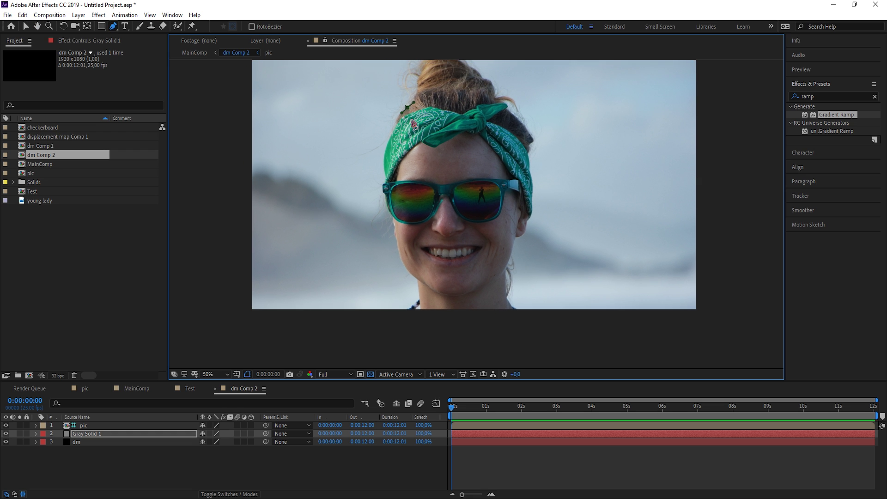
click(386, 157)
click(400, 253)
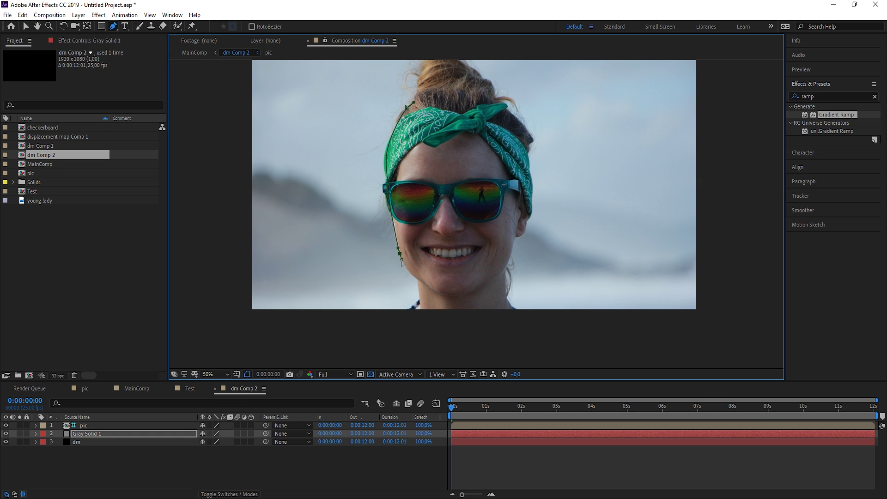
drag(420, 281, 439, 296)
click(505, 269)
click(511, 253)
click(516, 224)
click(522, 174)
click(517, 134)
click(472, 103)
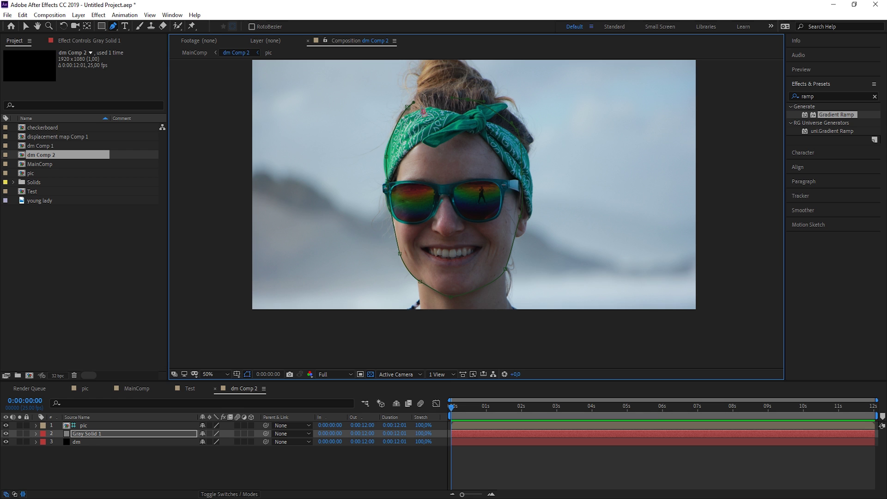
click(408, 108)
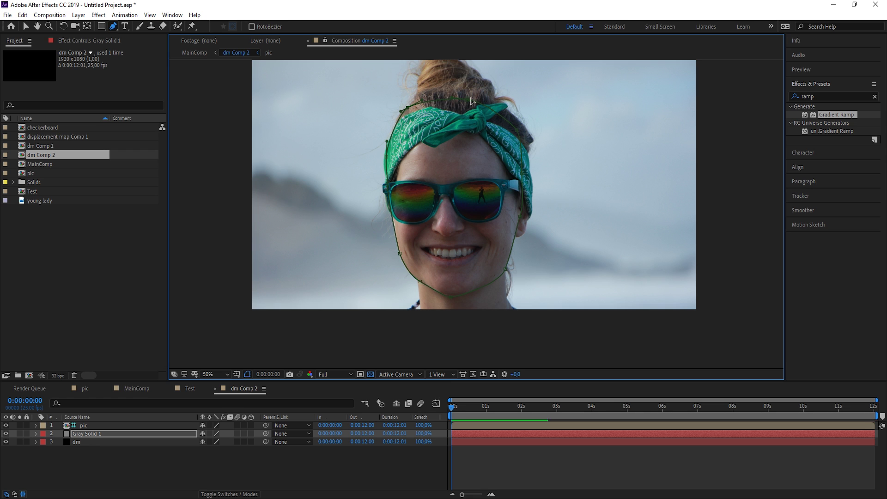
Step: Apply Gradient Ramp to the grey face solid with Ramp Shape set to Radial
click(849, 97)
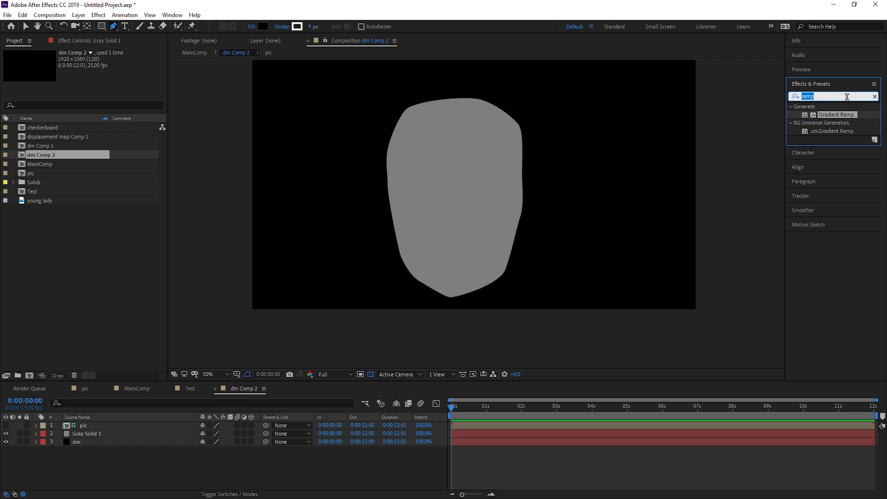
drag(836, 115, 514, 167)
click(117, 102)
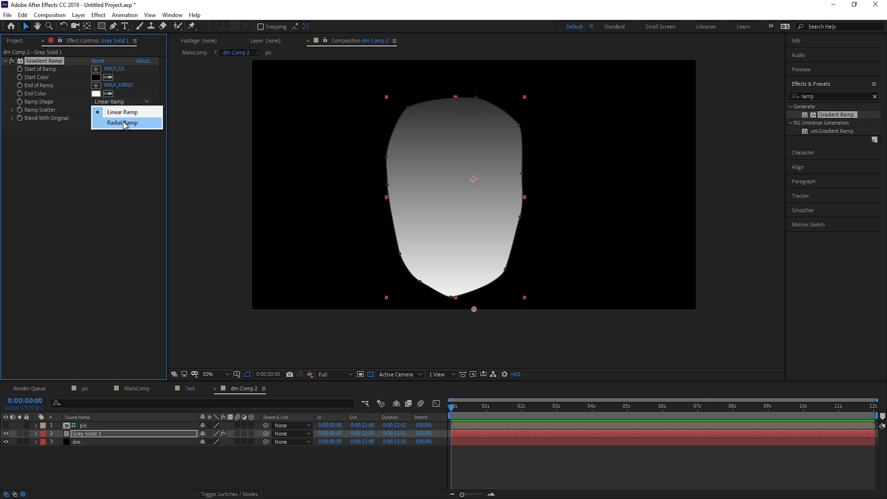
click(123, 123)
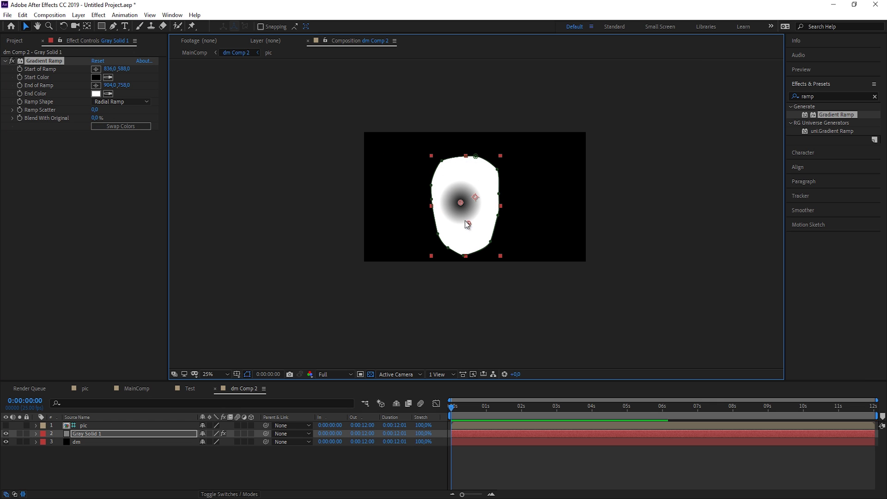
Step: Swap the ramp colours and position the ramp points to centre the gradient on the nose
drag(468, 223, 475, 162)
mouse_move(460, 202)
mouse_down()
mouse_move(455, 209)
mouse_move(467, 216)
mouse_up()
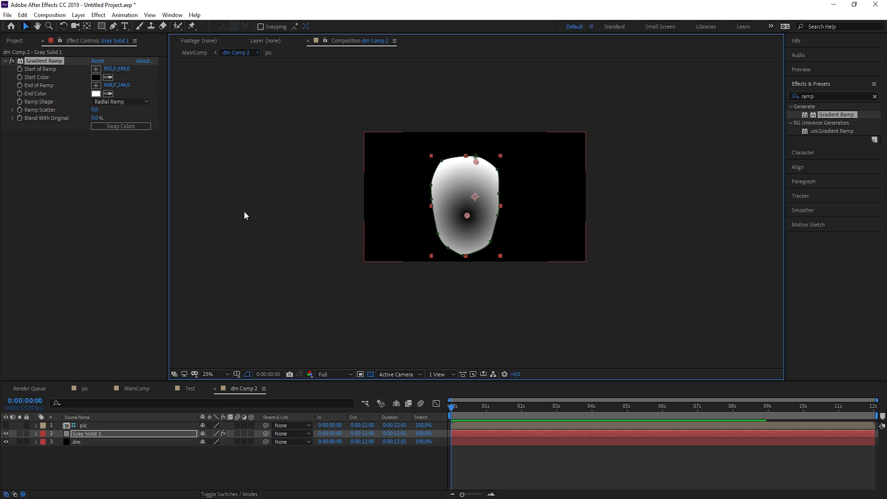
click(120, 126)
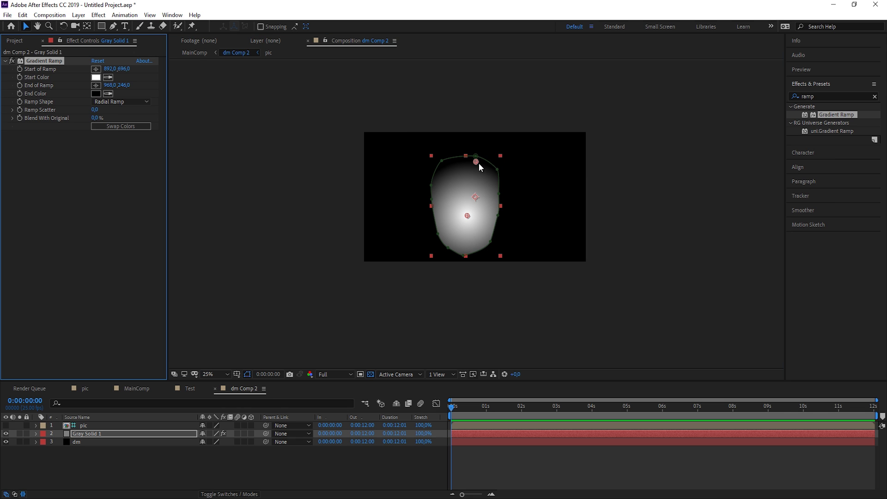
drag(476, 161, 464, 152)
drag(467, 216, 467, 207)
drag(464, 151, 466, 160)
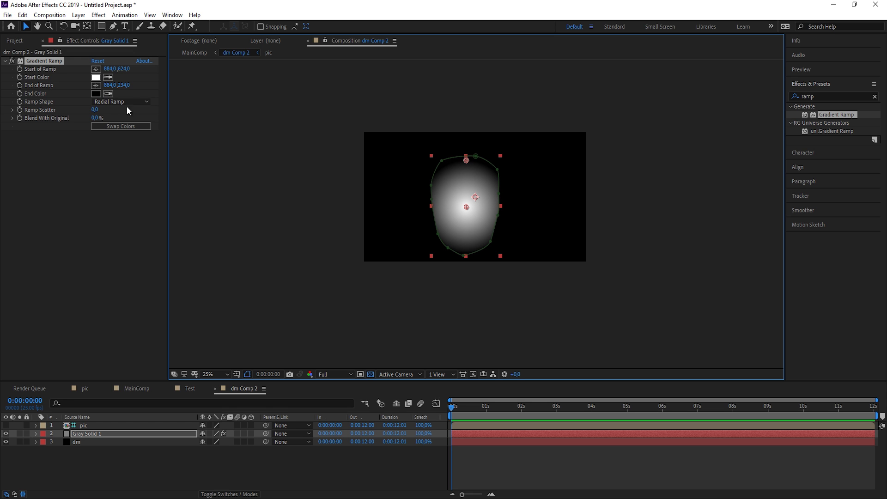
Step: Set the ramp End Color to 252525 and the Start Color to light grey C1C1C1
click(98, 93)
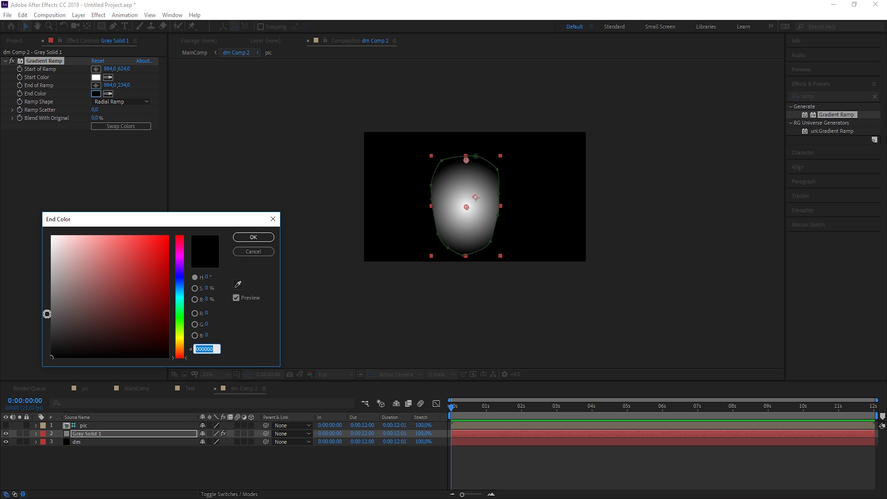
click(46, 350)
drag(47, 349, 44, 340)
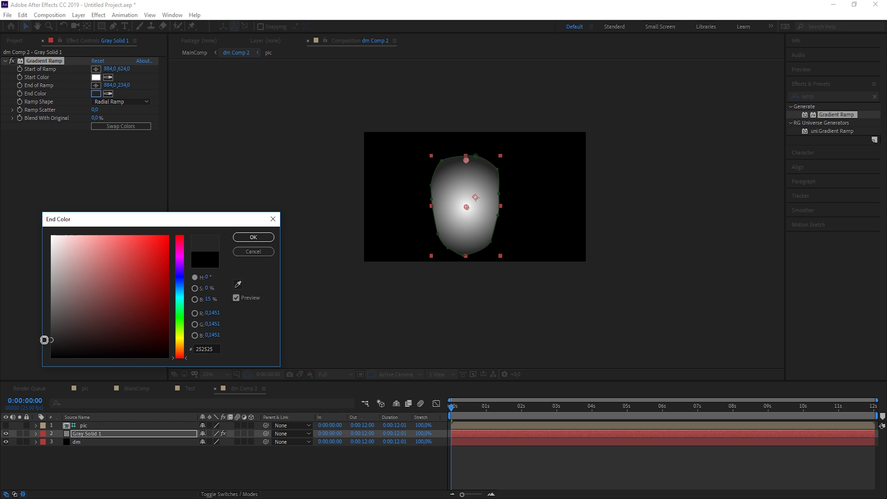
click(253, 237)
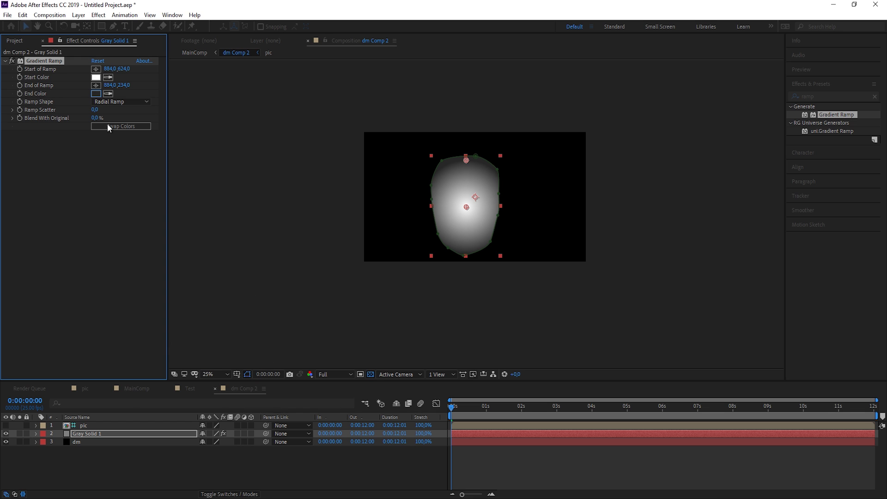
click(97, 79)
drag(51, 245, 50, 263)
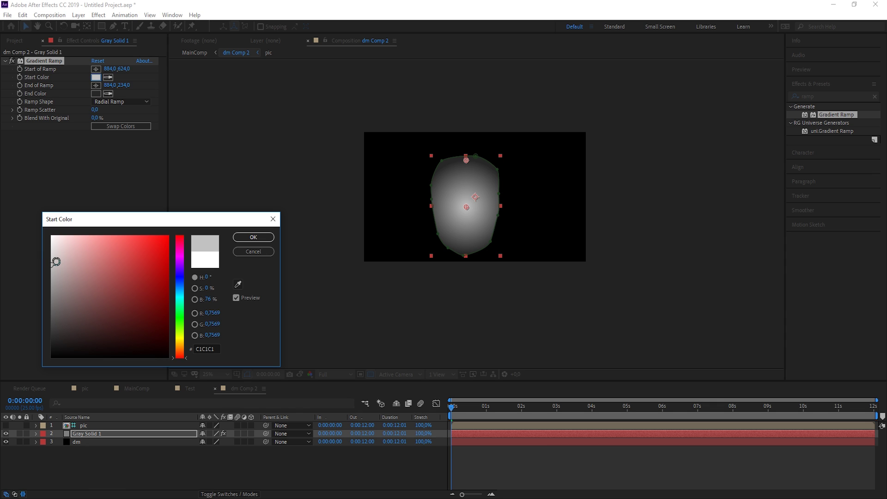
Step: Confirm the light grey start colour and rename the grey face layer to 'face'
click(254, 237)
click(110, 469)
click(97, 432)
key(Return)
text(fac)
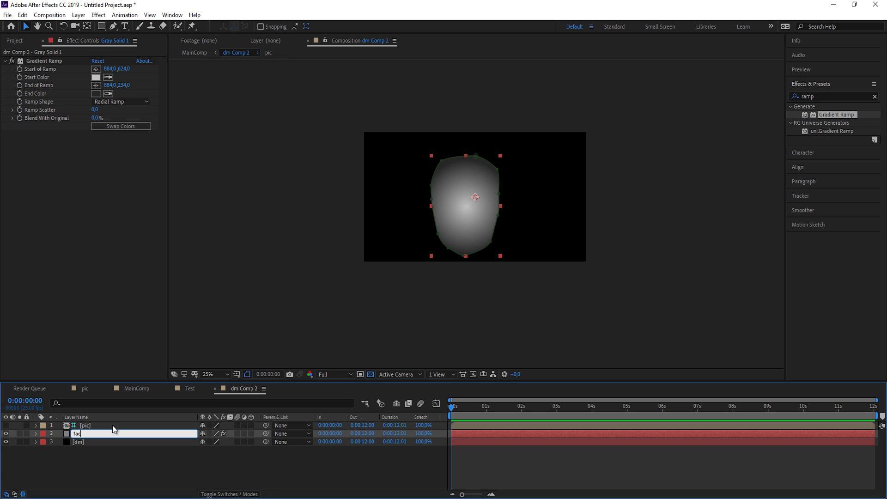
text(e)
key(Return)
Step: With the photo visible, create another grey solid and move it beneath the photo layer
click(6, 425)
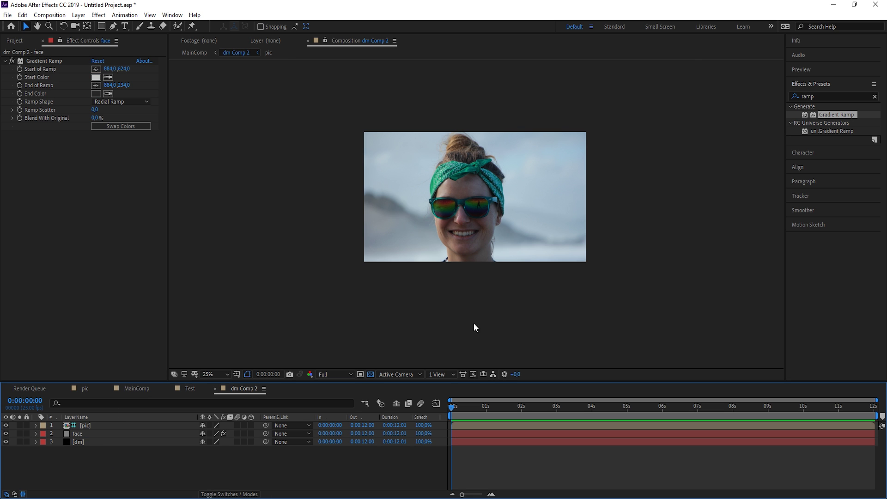
scroll(454, 258, up, 2)
scroll(452, 194, up, 2)
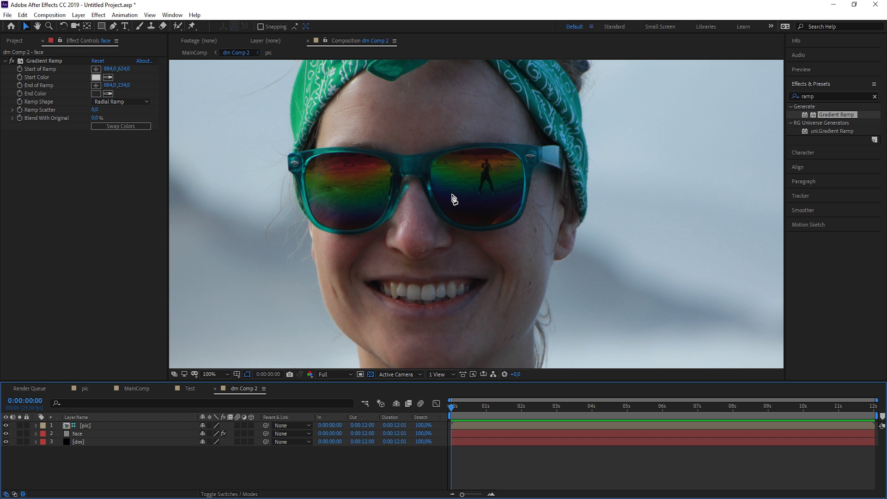
key(g)
key(ctrl+y)
click(142, 192)
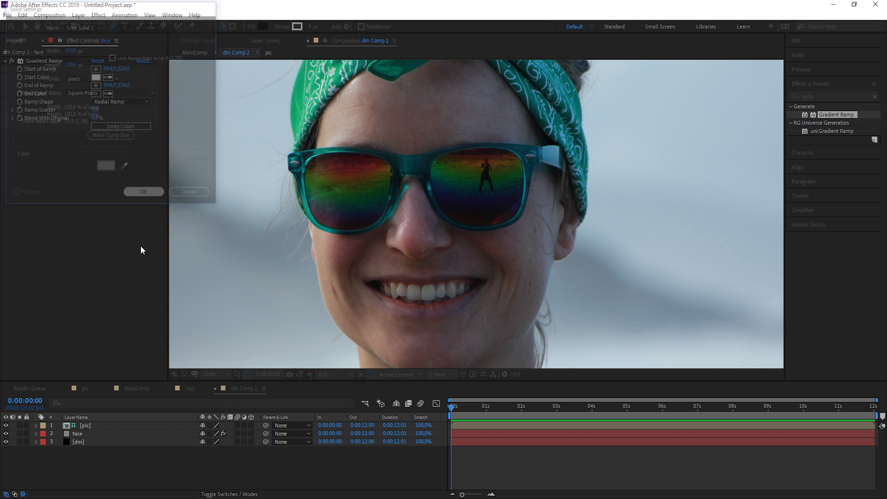
key(ctrl+bracketleft)
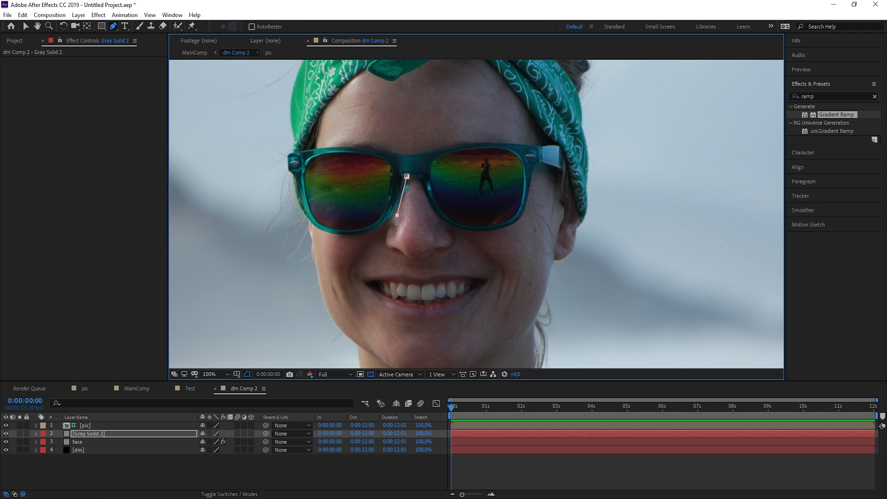
Step: Trace a closed Pen mask around the nose outline, then hide the photo
click(386, 237)
drag(396, 252, 424, 257)
click(439, 251)
click(453, 243)
click(446, 223)
drag(431, 178, 430, 172)
click(407, 177)
click(5, 425)
Step: Apply a radial Gradient Ramp with swapped colours, centred on the nose
click(837, 115)
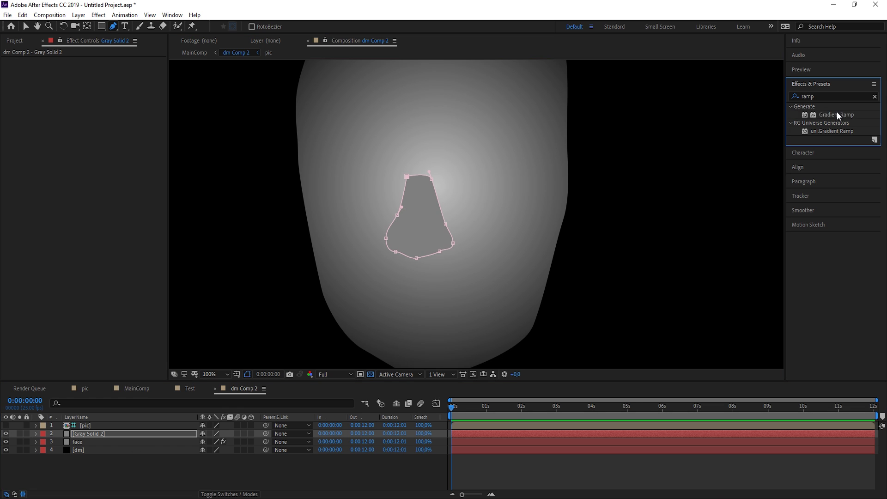
drag(836, 114, 815, 125)
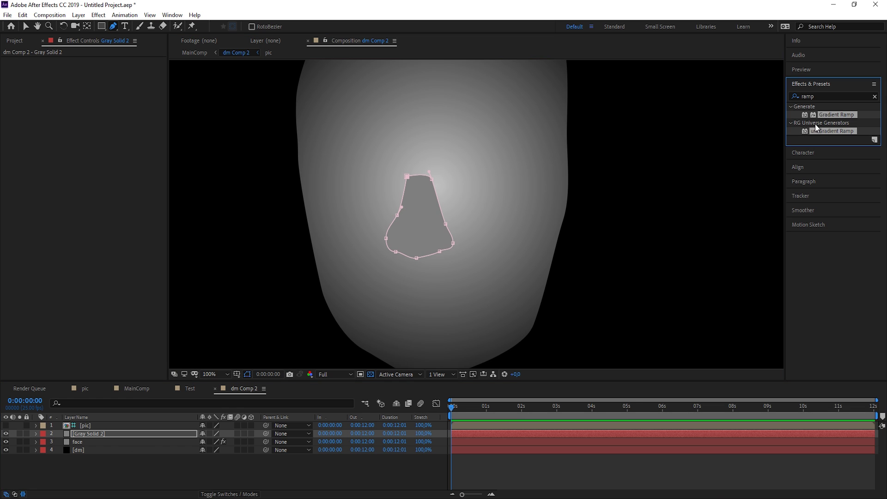
click(867, 124)
double_click(849, 117)
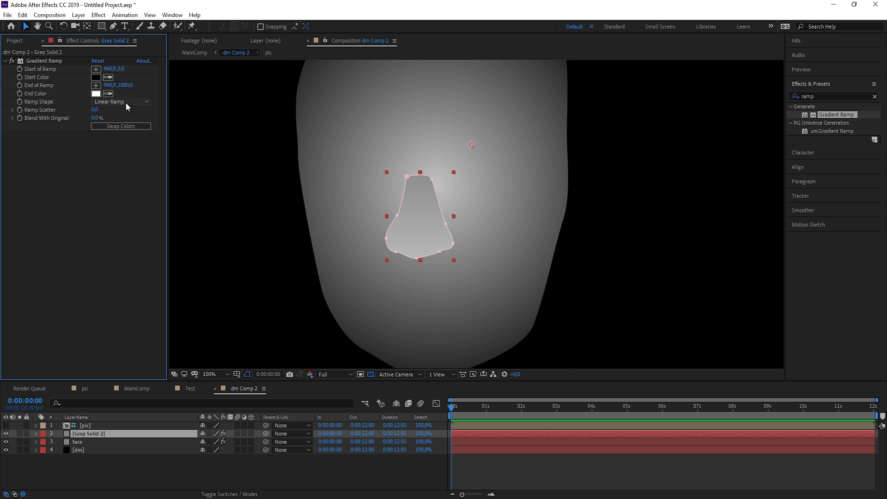
click(125, 102)
click(123, 124)
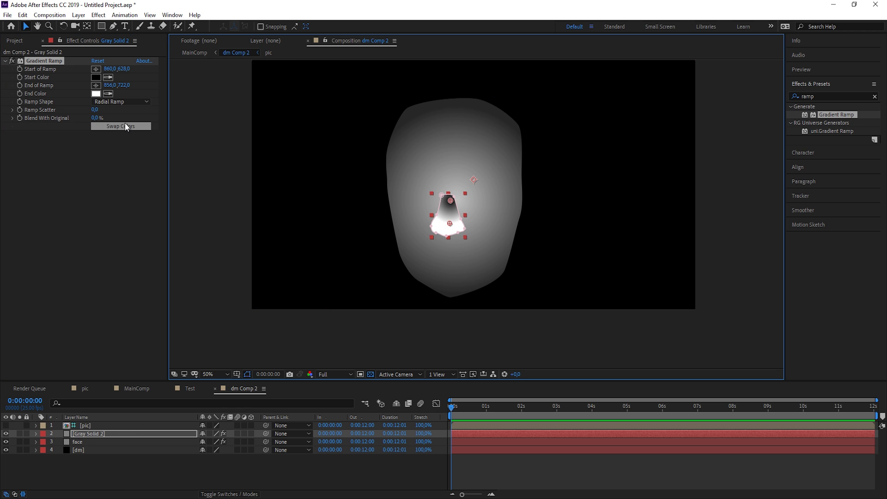
click(136, 126)
drag(451, 202, 450, 228)
key(period)
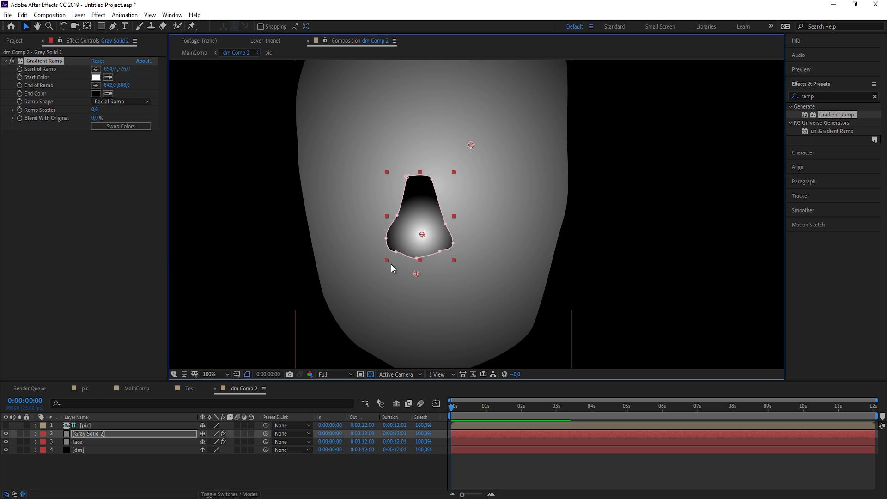
drag(416, 274, 417, 268)
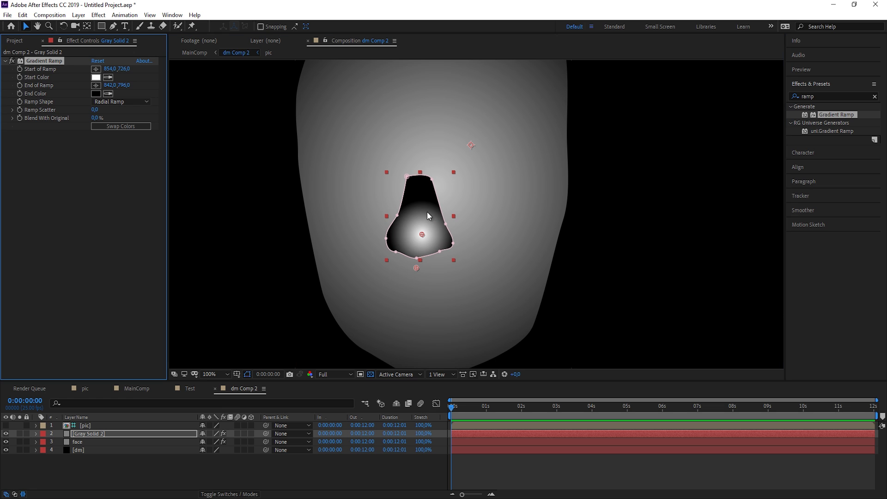
Step: Sample the face grey as the gradient end colour and fine-tune the ramp points lower on the nose
click(109, 94)
click(425, 263)
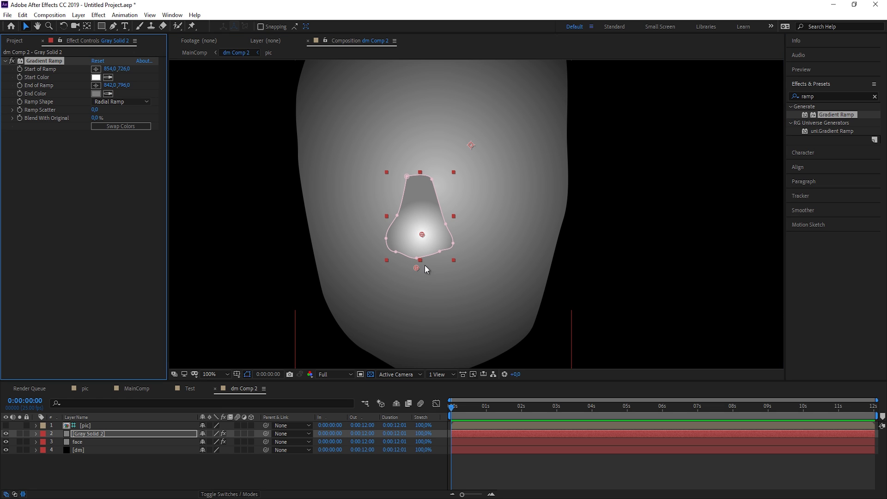
drag(422, 233, 422, 235)
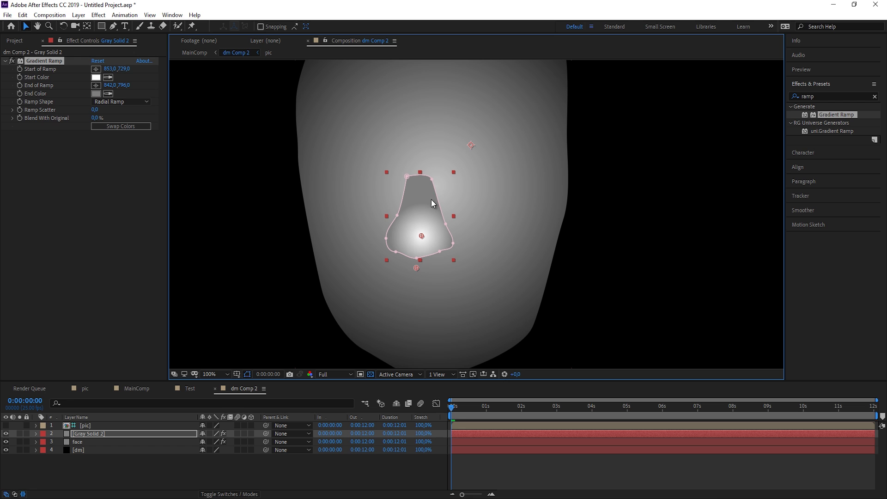
drag(417, 267, 417, 272)
drag(422, 236, 416, 241)
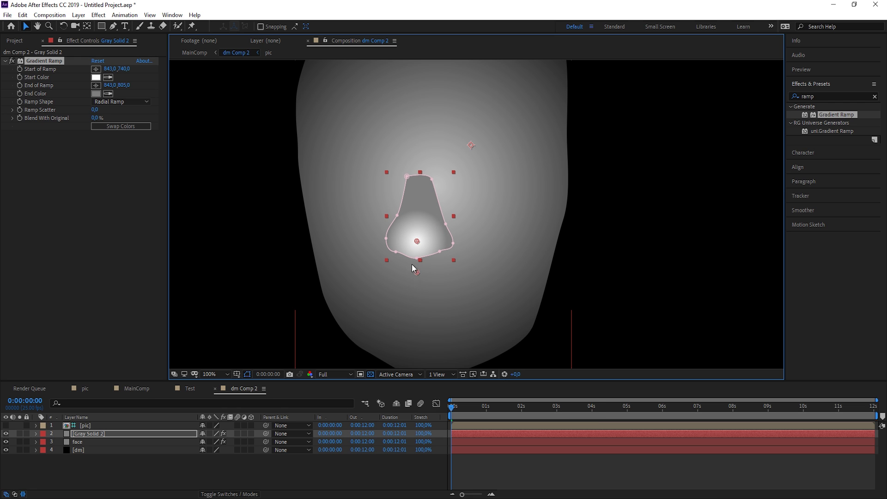
Step: Feather the nose mask by 16 pixels, show the photo and start a new solid
key(f)
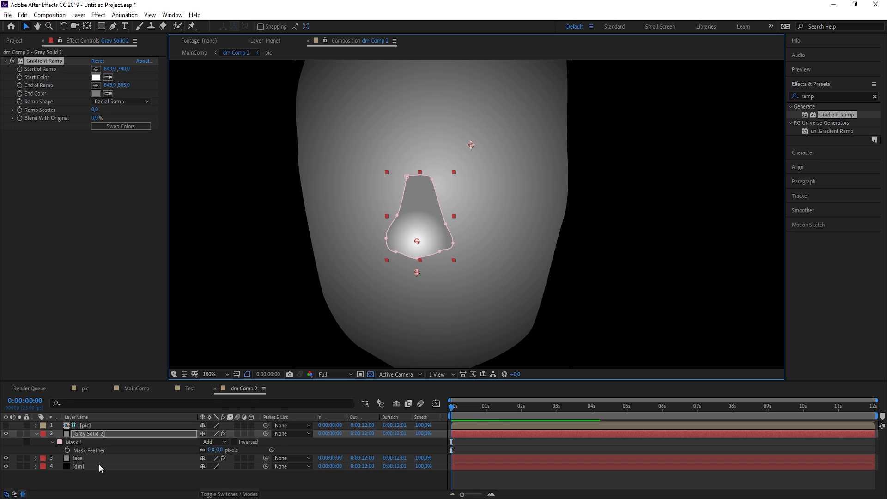
click(215, 450)
text(16)
key(Return)
scroll(483, 194, down, 2)
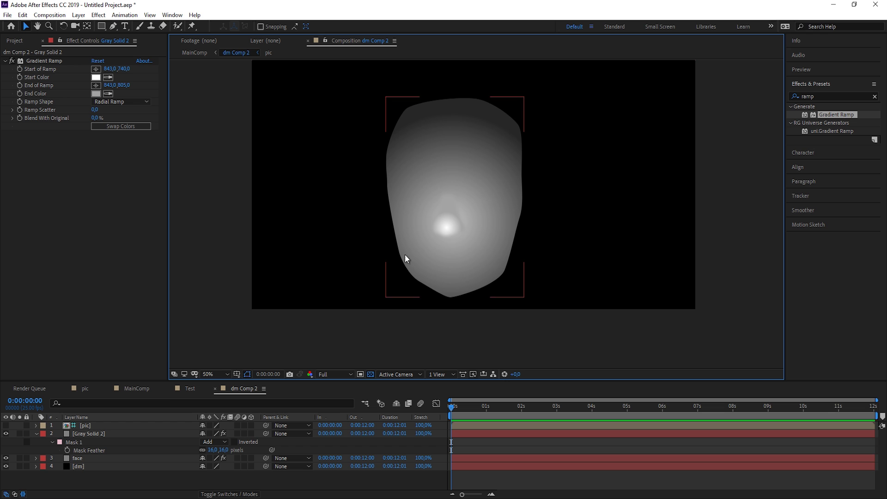
click(5, 425)
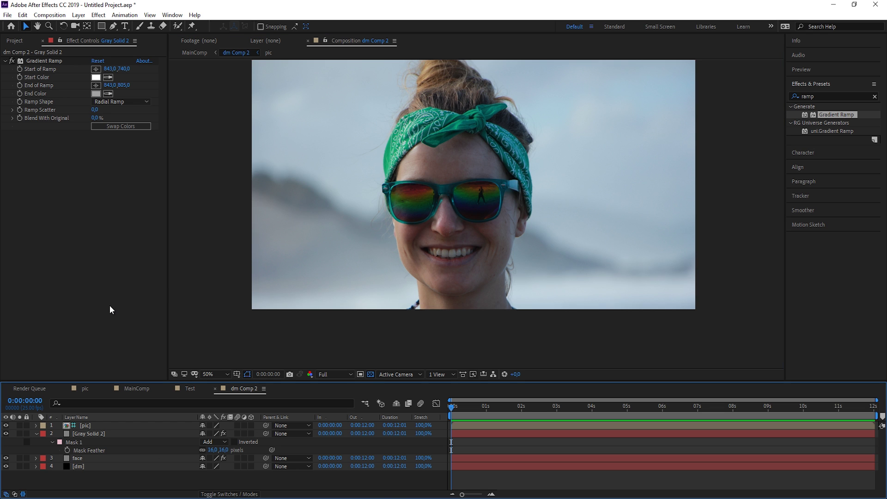
key(ctrl+y)
Step: Add the new solid below the photo and rename the layers 'nose' and 'glasses'
click(144, 194)
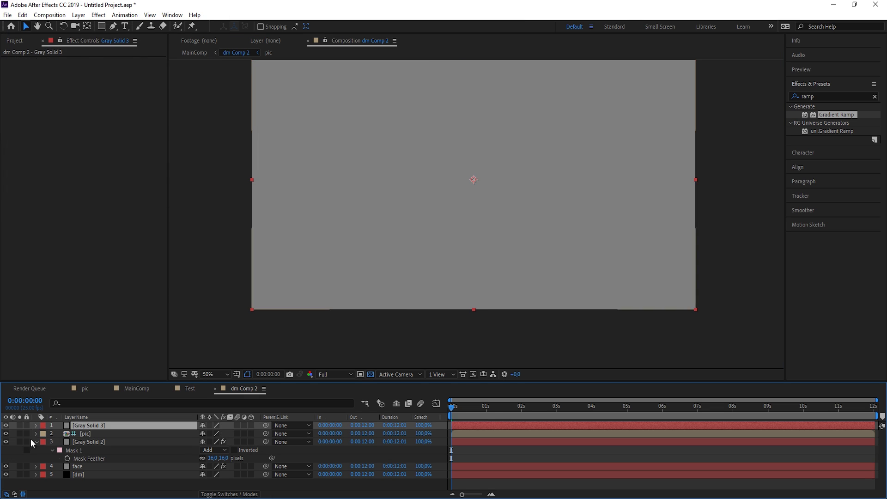
drag(88, 426, 88, 437)
click(87, 442)
key(Return)
text(nose)
key(Return)
click(110, 434)
key(Return)
text(glasses)
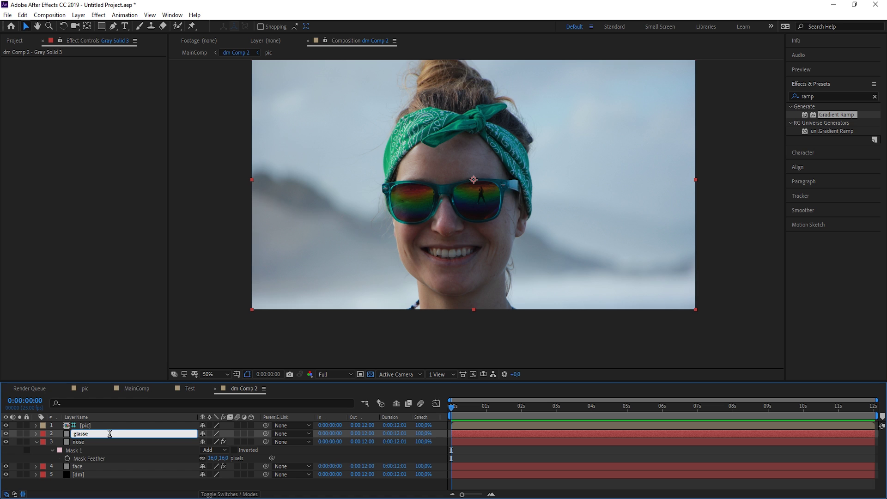
key(Return)
Step: Draw a closed Pen mask around the sunglasses outline on the glasses layer
key(g)
scroll(475, 215, up, 2)
click(288, 152)
click(290, 171)
drag(309, 219, 395, 222)
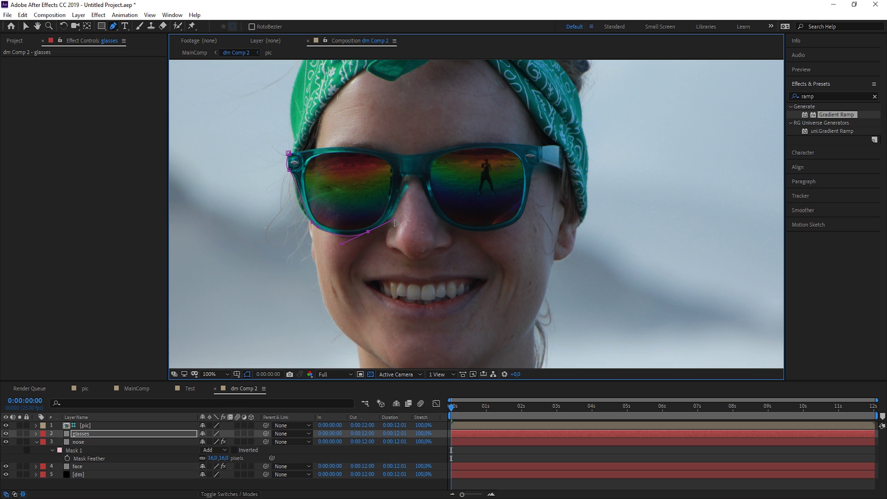
drag(403, 171, 420, 181)
drag(459, 229, 519, 224)
click(532, 174)
click(541, 163)
click(543, 148)
click(474, 144)
click(420, 155)
click(334, 146)
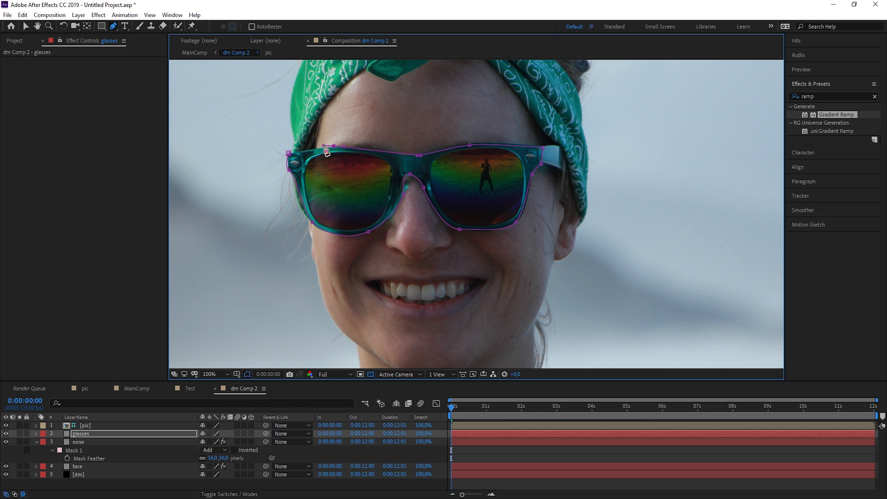
click(289, 153)
Step: Hide the photo and apply Levels to the glasses layer
click(5, 425)
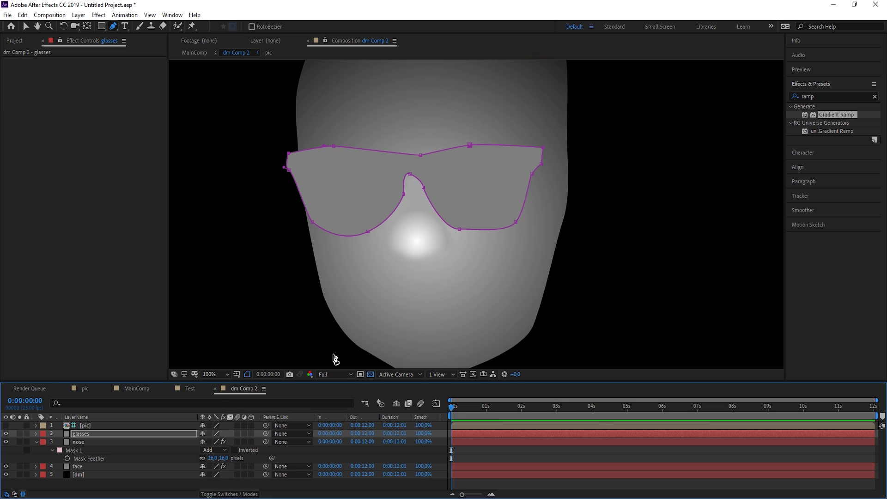
click(820, 97)
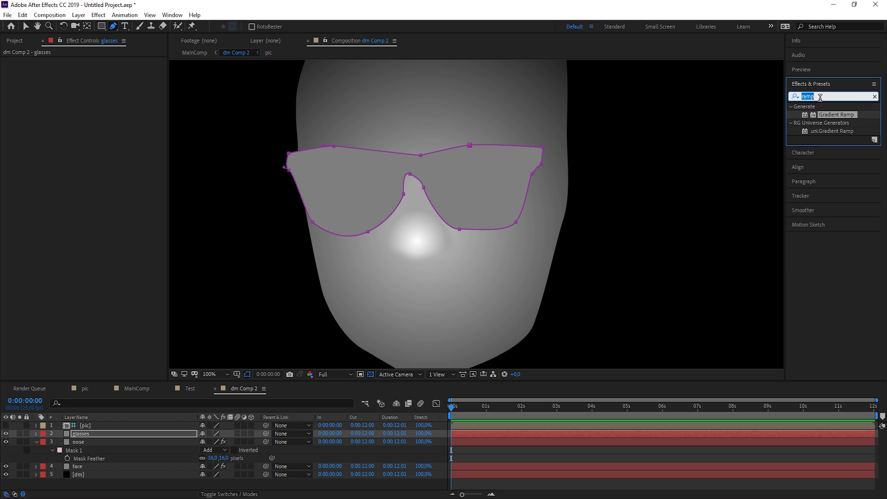
text(level)
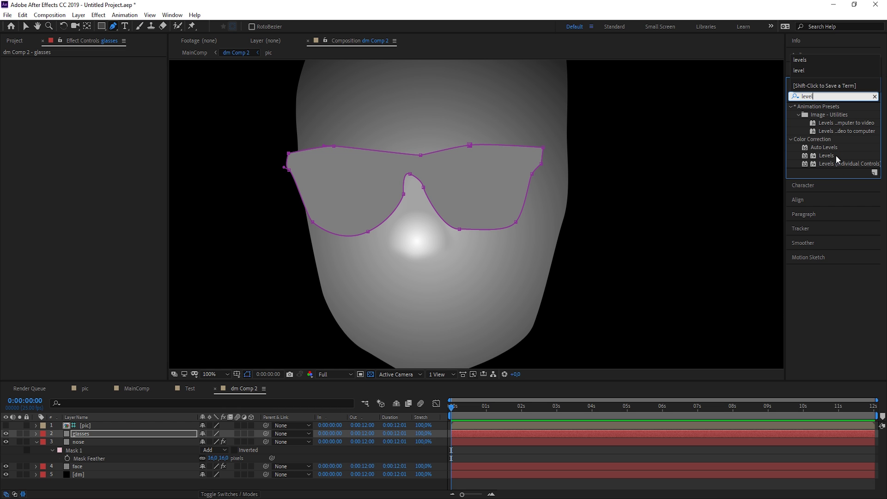
drag(836, 156, 507, 175)
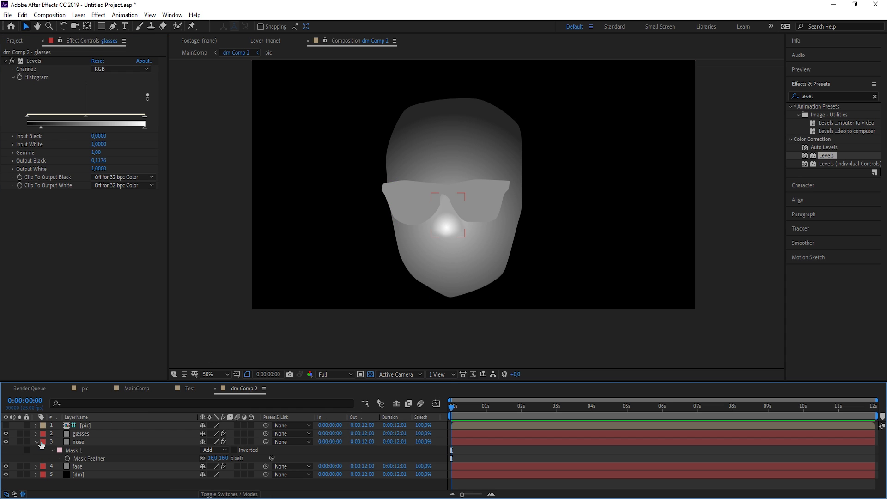
Step: Set the head mask's feather to 12 pixels with the photo shown
click(36, 442)
click(84, 425)
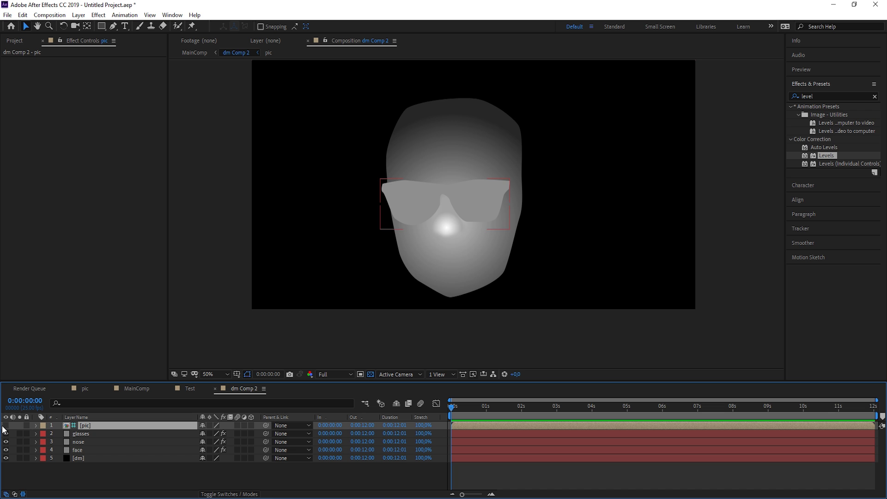
click(6, 425)
scroll(489, 198, up, 2)
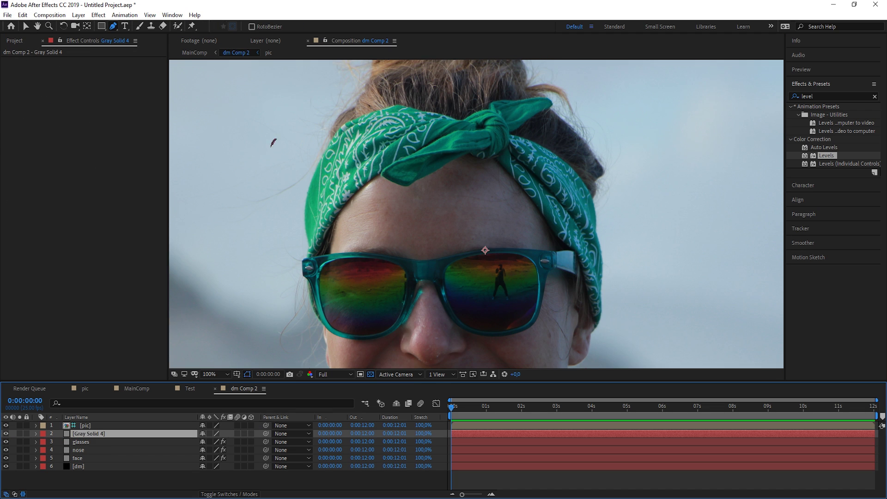
scroll(273, 143, up, 2)
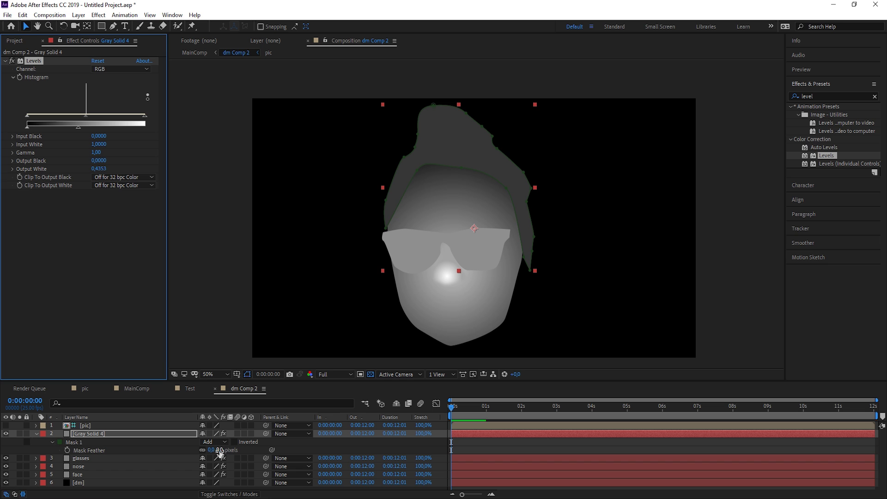
click(222, 450)
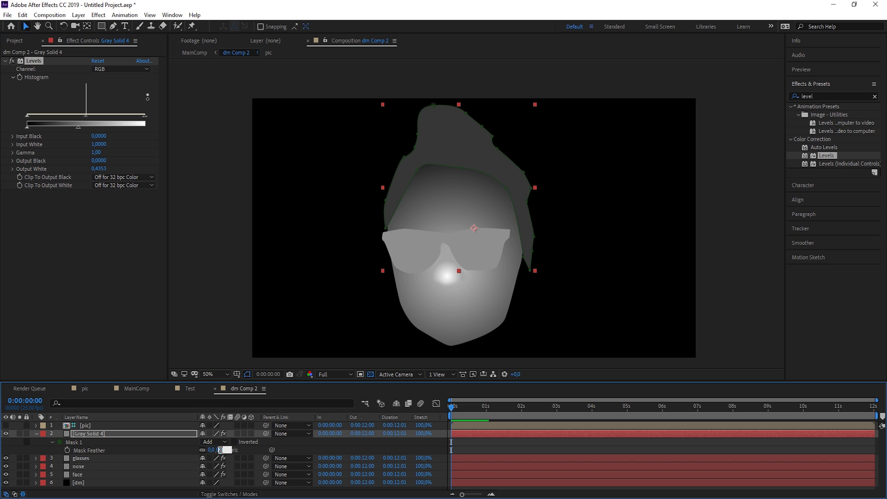
click(283, 447)
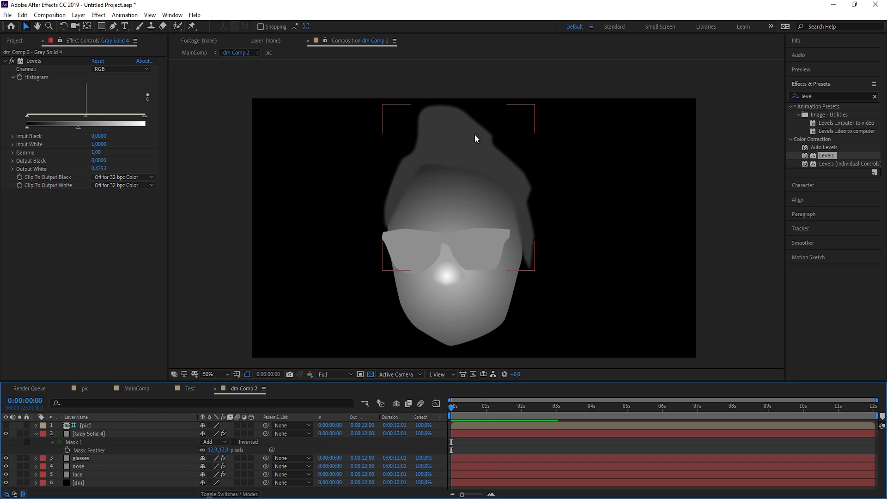
click(5, 425)
Step: Create a new solid and mask it around the headband knot
key(ctrl+y)
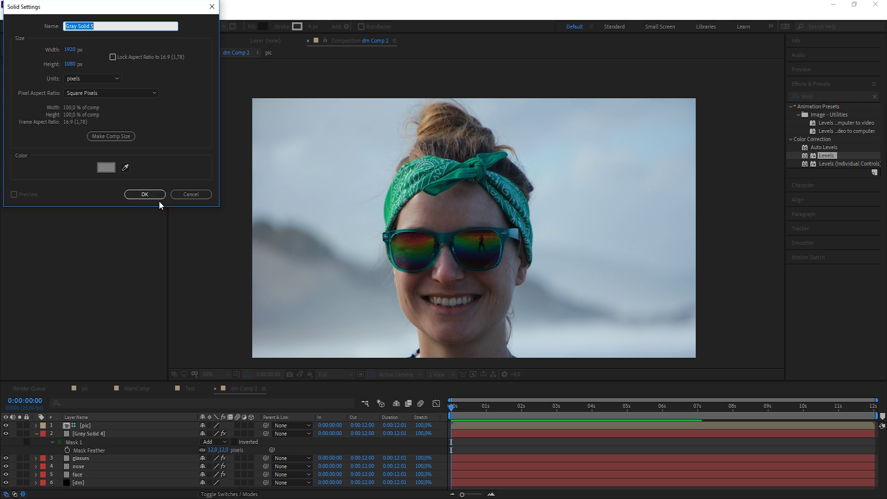
click(154, 195)
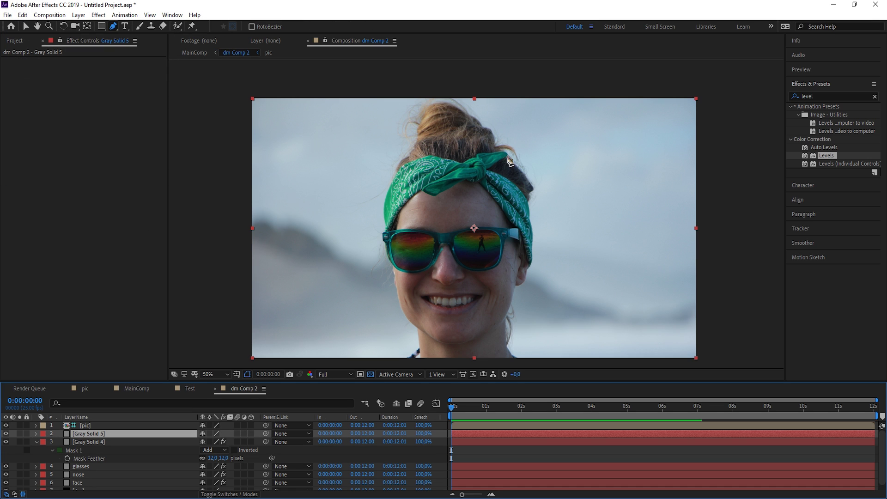
drag(507, 155, 485, 154)
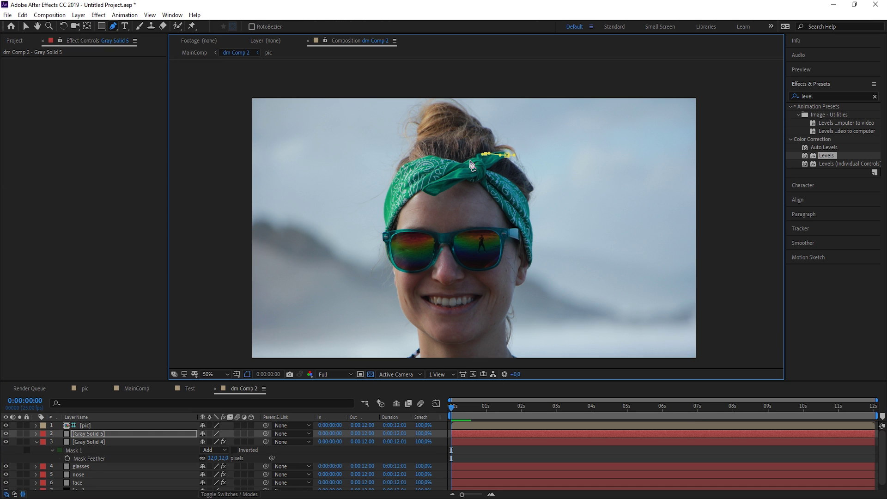
click(422, 188)
click(443, 193)
click(478, 179)
click(484, 173)
click(486, 154)
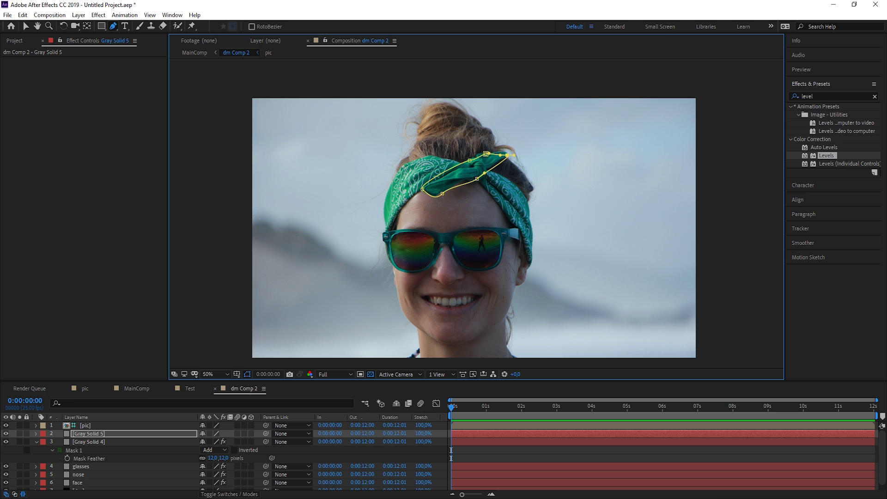
Step: Apply Gradient Ramp to the knot solid, start at upper right (1288,120), end at lower left (332,694)
click(822, 97)
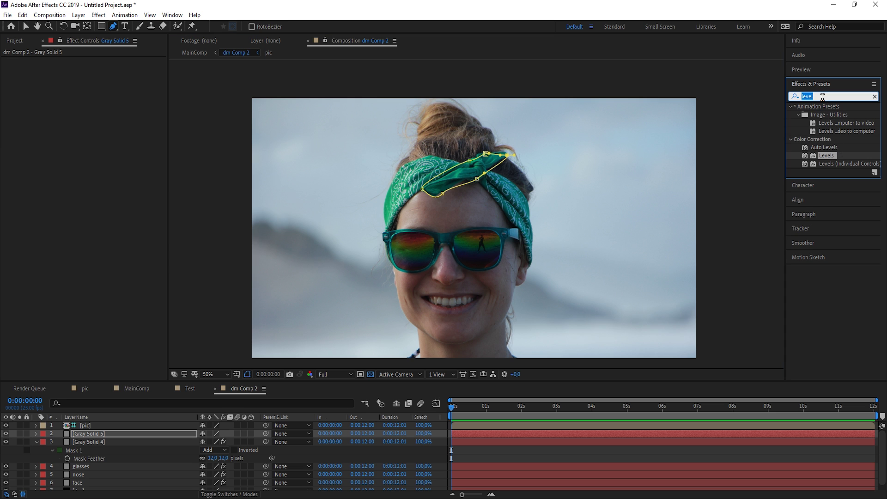
text(ramp)
drag(836, 115, 536, 75)
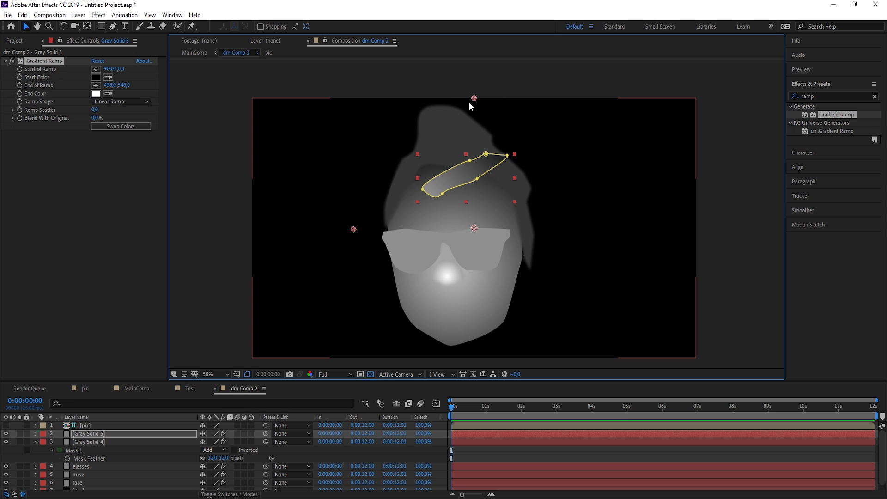
drag(474, 98, 525, 129)
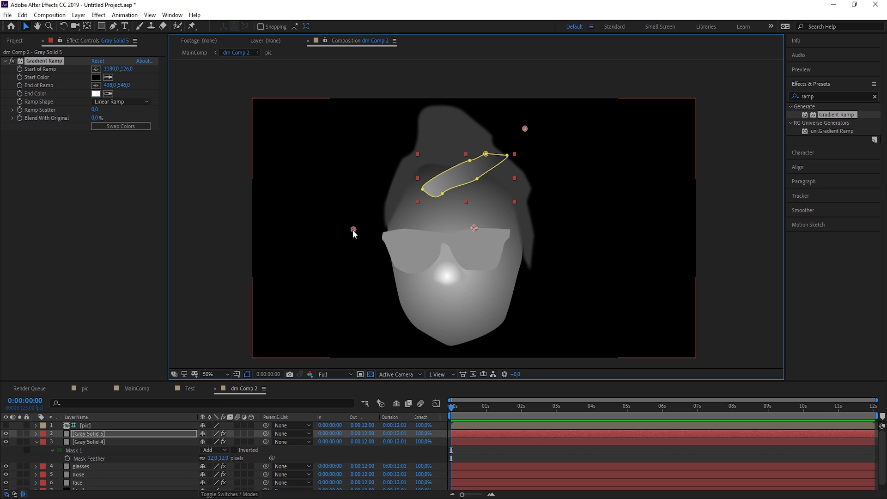
drag(353, 229, 282, 265)
Step: Feather the knot mask by 22 pixels and collapse its mask properties
key(f)
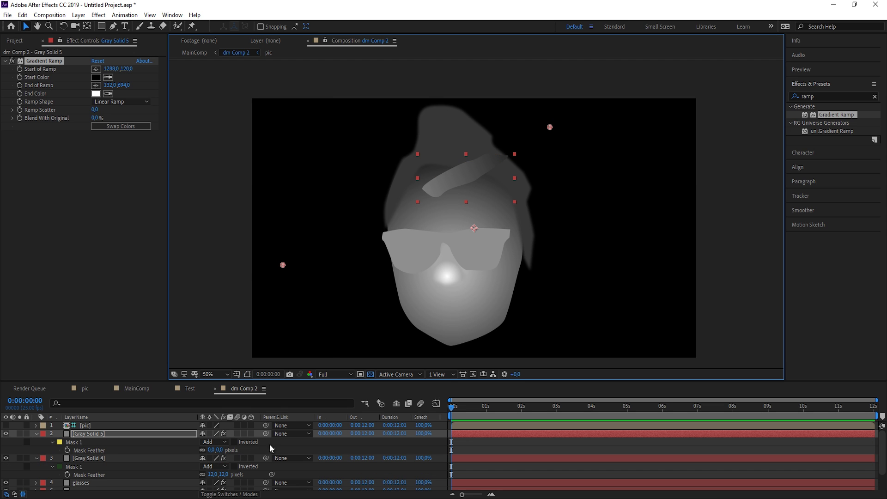
click(218, 450)
text(22)
click(581, 208)
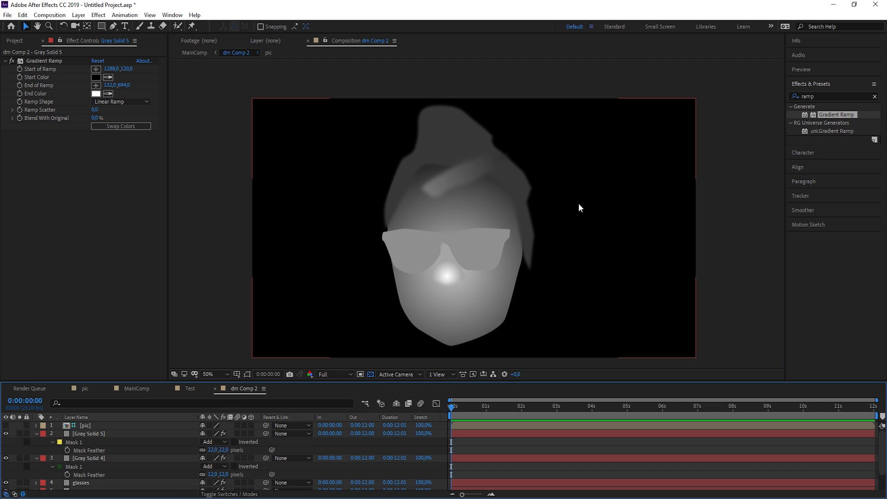
click(36, 434)
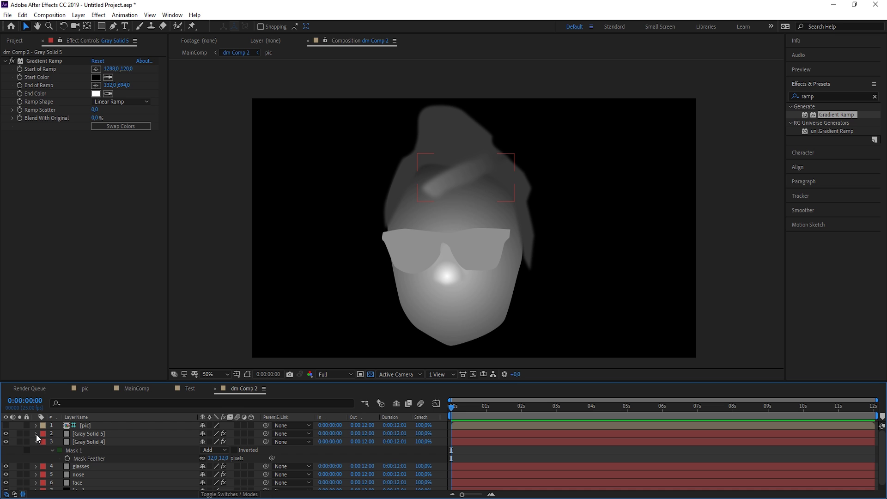
Step: Show the photo, create a new grey solid and move it below the photo
click(96, 467)
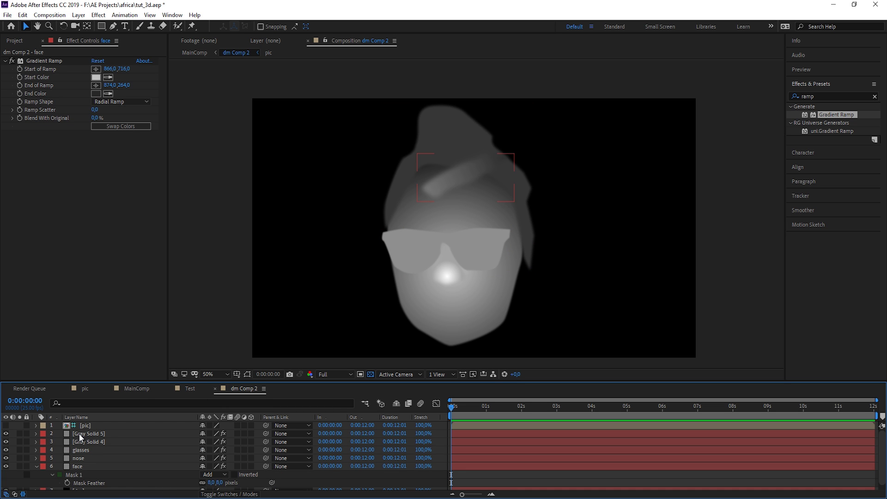
click(83, 428)
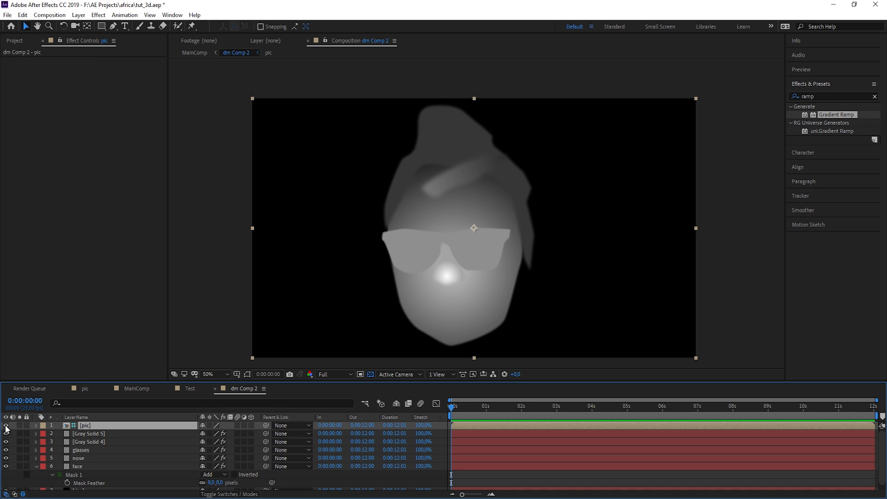
click(6, 425)
key(g)
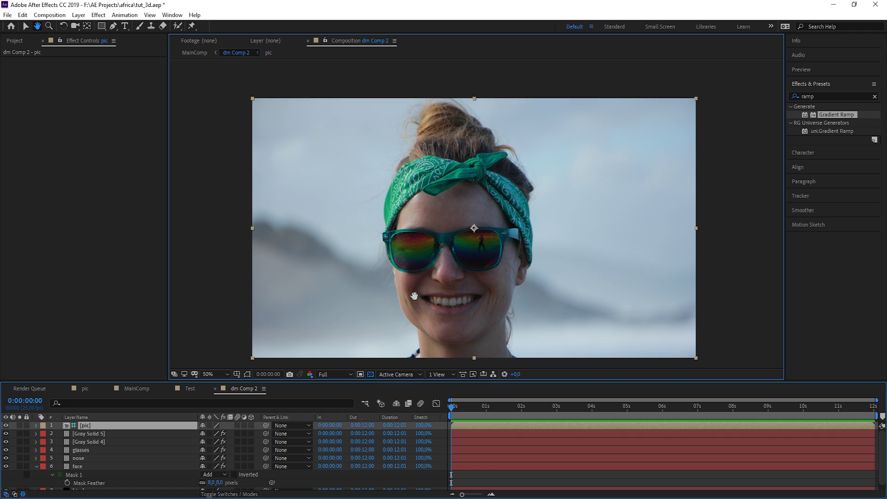
key(ctrl+y)
key(Return)
drag(92, 443, 92, 438)
Step: Mask the solid around the chin and neck, then move it below the face layer
click(414, 282)
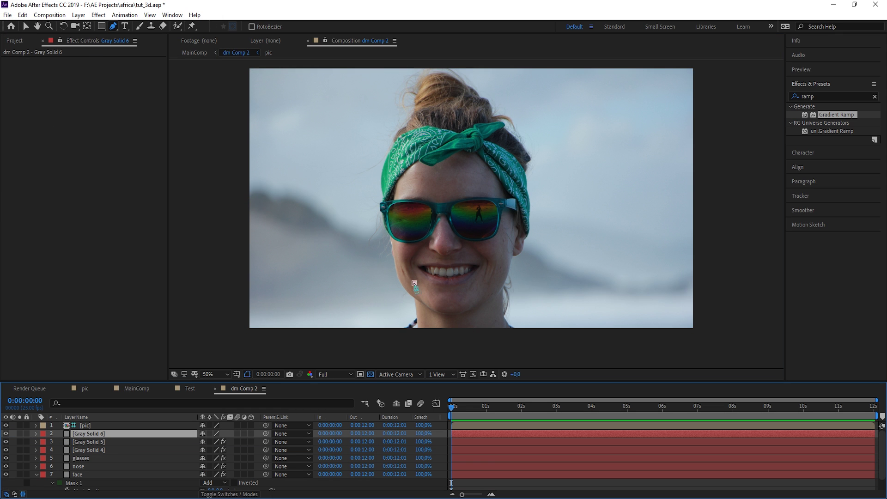
click(418, 333)
click(522, 330)
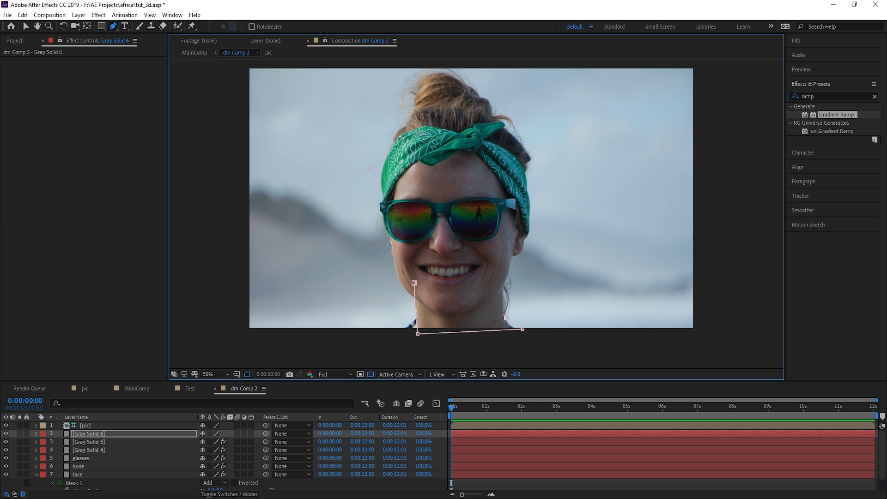
drag(506, 333, 505, 305)
click(505, 277)
click(414, 283)
click(5, 425)
drag(87, 434, 97, 473)
Step: Apply Levels to the neck solid and lower Output White to 0.9529
click(820, 96)
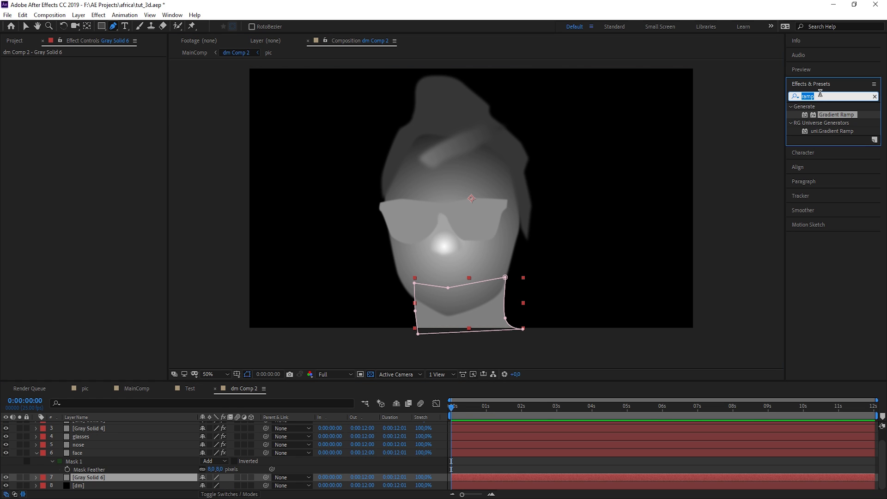
text(level)
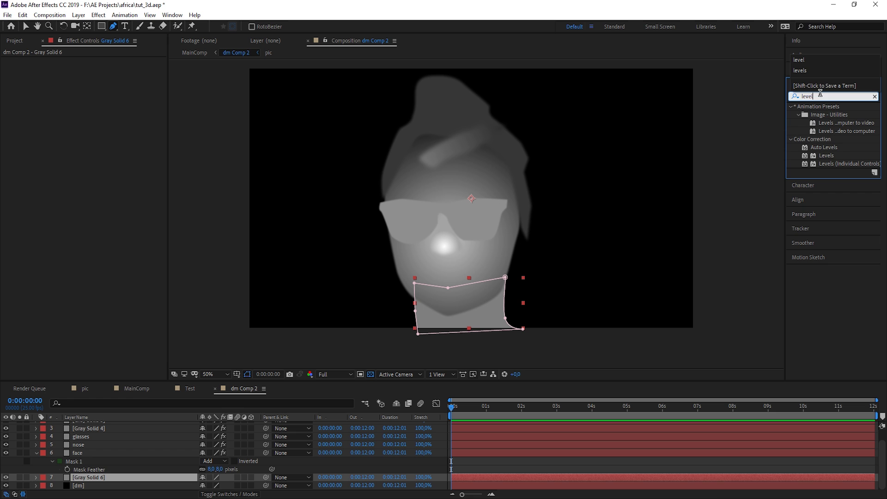
drag(831, 156, 110, 478)
drag(145, 125, 94, 126)
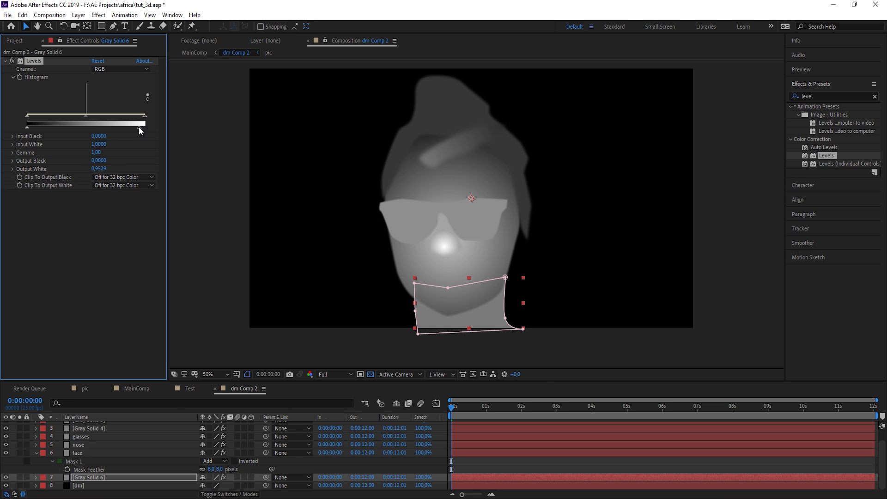
click(175, 352)
Step: In MainComp, put dm Comp 2 below the photo and apply Displacement Map to pic
click(134, 391)
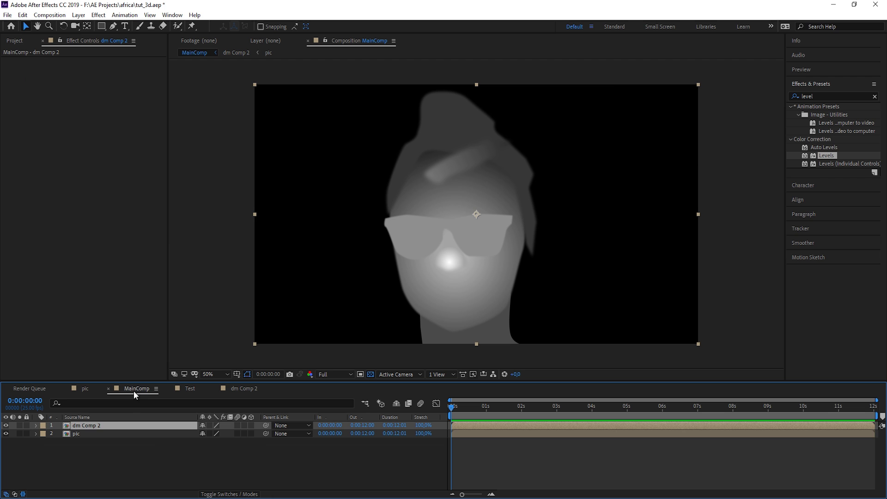
drag(81, 426, 84, 434)
click(77, 426)
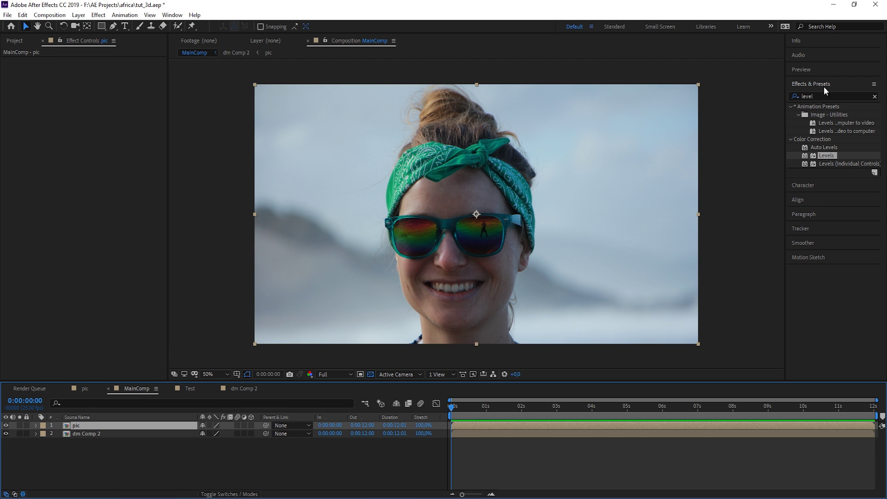
click(820, 96)
text(displ)
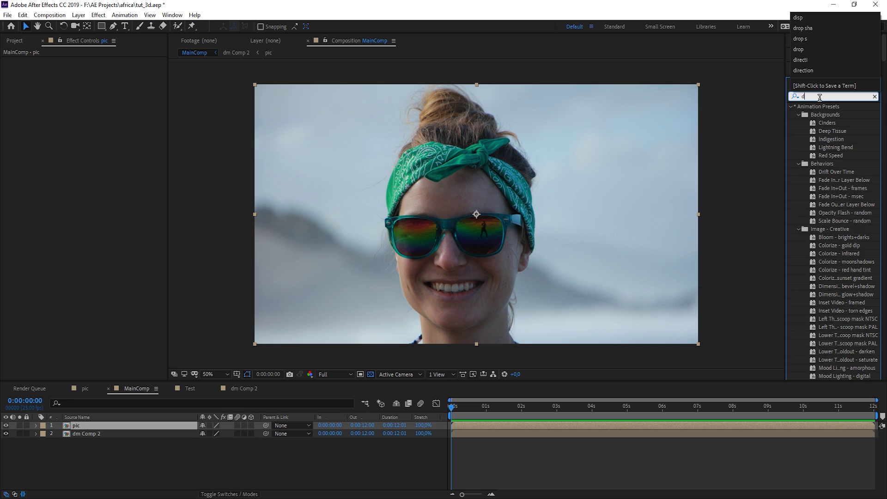
drag(832, 147, 61, 109)
Step: Set both maximum displacements to 0, both channels to Luminance, and the map layer to dm Comp 2
click(94, 85)
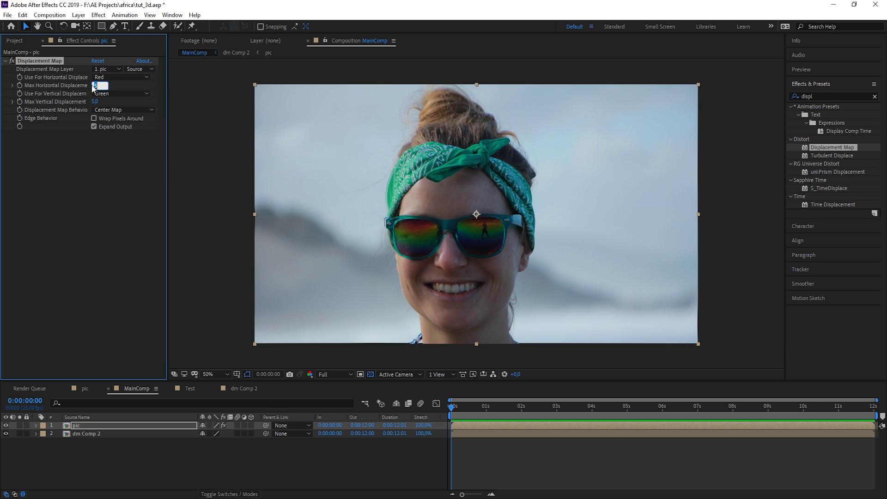
text(0)
click(95, 102)
text(0)
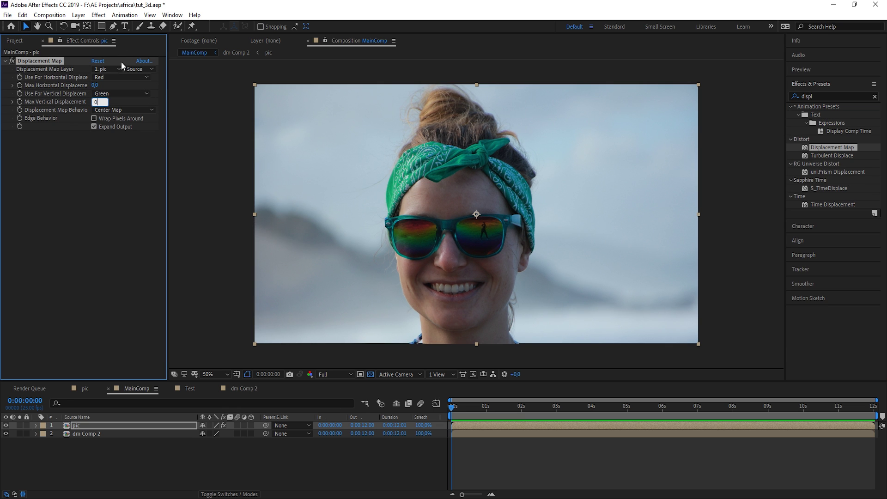
click(123, 79)
click(127, 127)
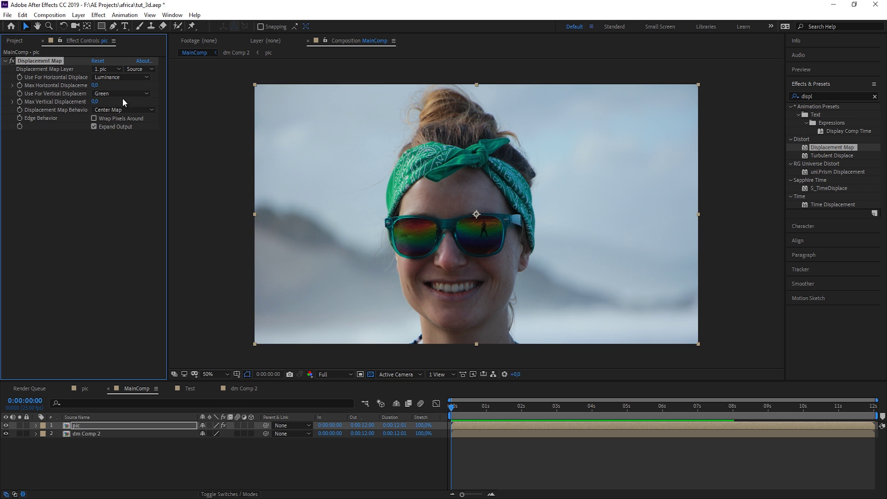
click(123, 93)
click(134, 150)
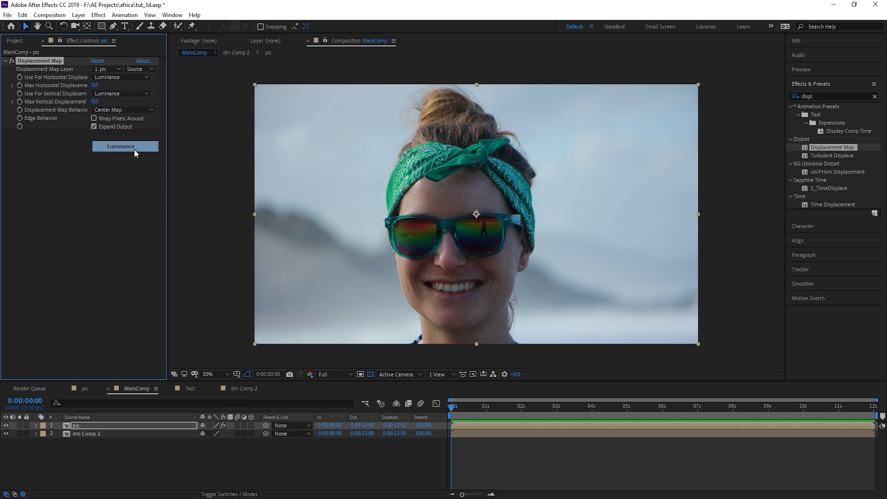
click(117, 68)
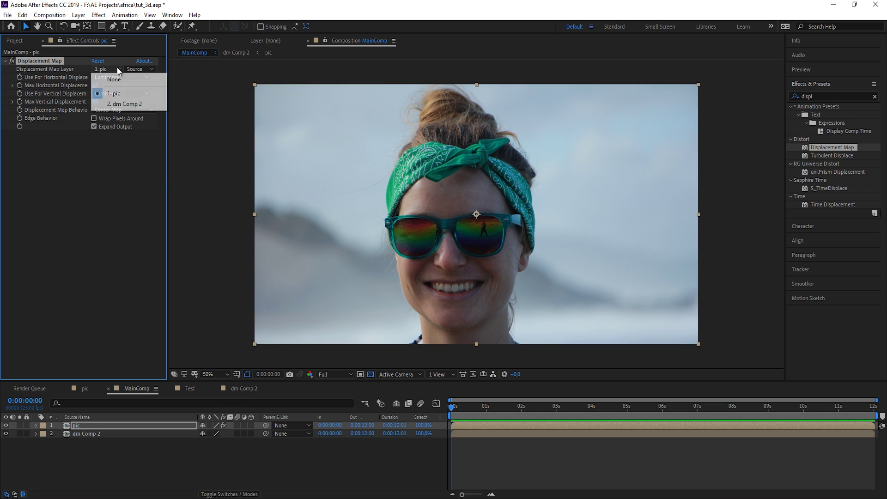
click(124, 103)
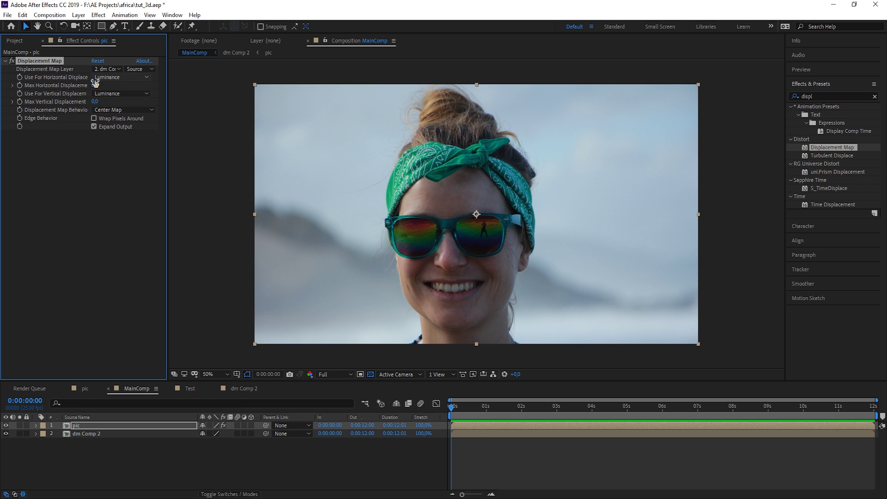
Step: Animate horizontal displacement from 13 to 22 at 4 seconds, end the work area there, and preview
mouse_move(95, 85)
mouse_down()
mouse_move(89, 101)
mouse_move(102, 102)
mouse_move(92, 105)
mouse_move(138, 95)
mouse_move(78, 88)
mouse_up()
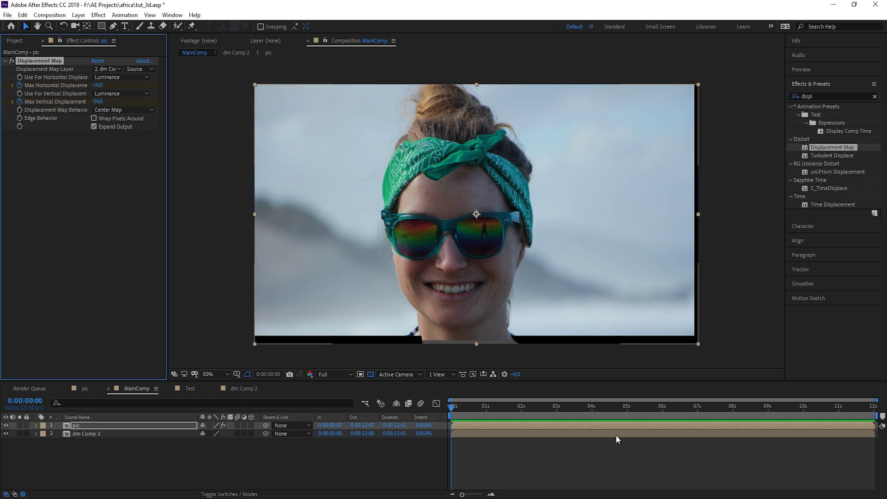
click(593, 408)
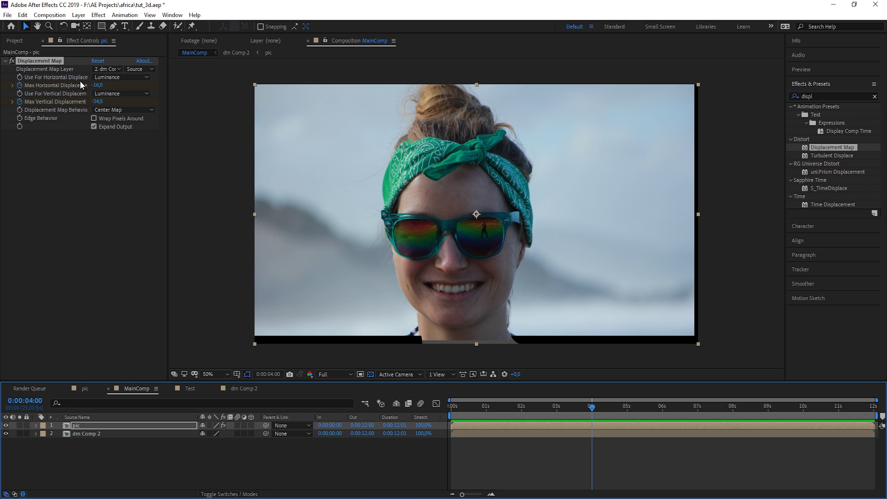
drag(92, 85, 110, 86)
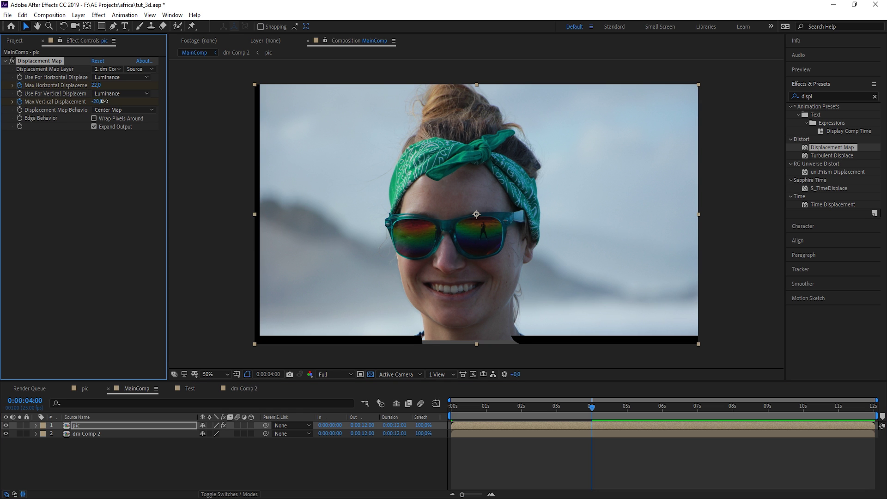
key(n)
key(space)
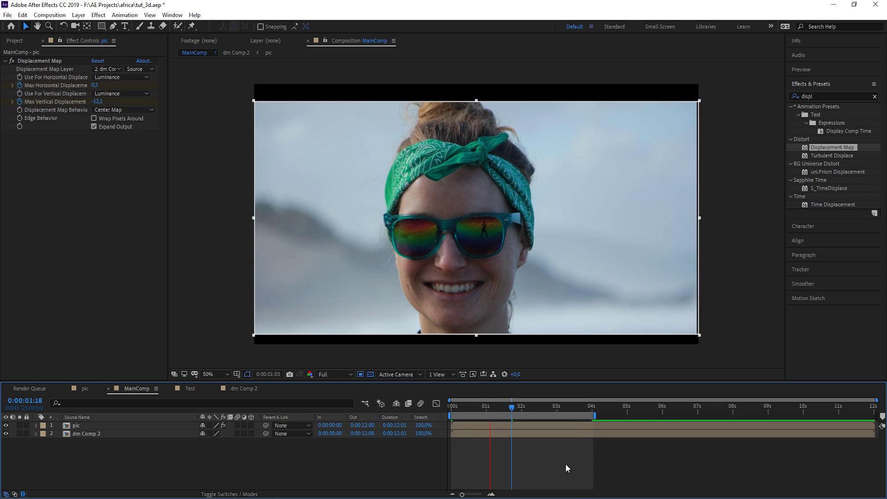